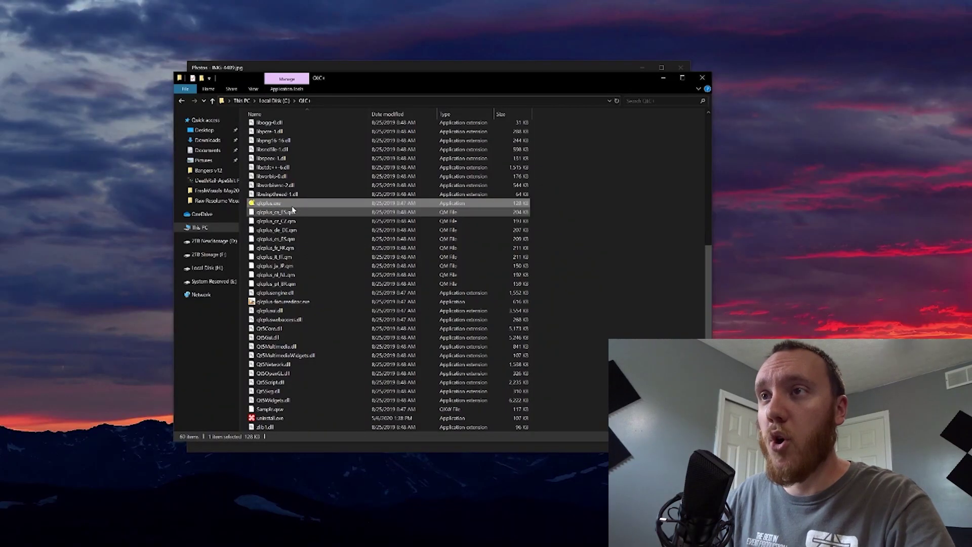
Launch qlcplus.exe and browse the manufacturers offered when adding a new fixture
double_click(290, 204)
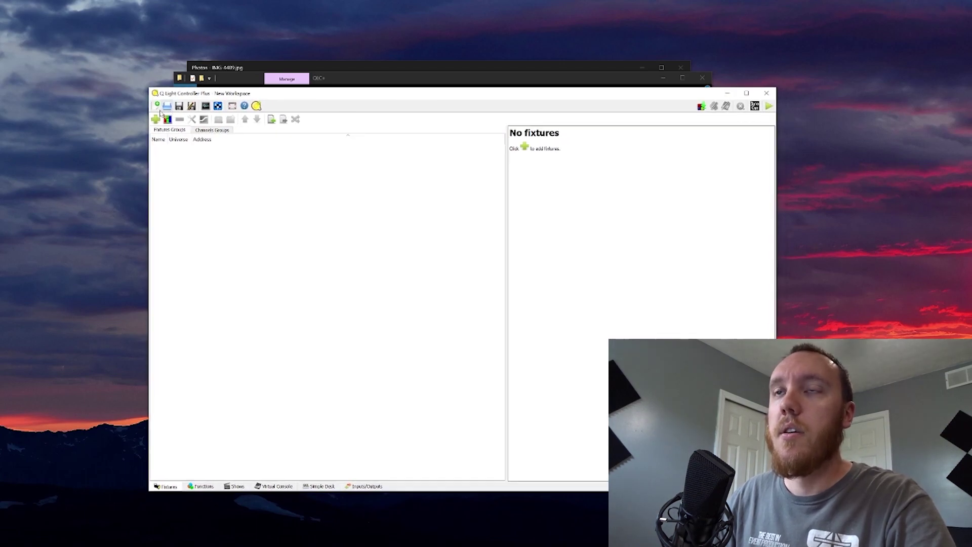
left_click(156, 120)
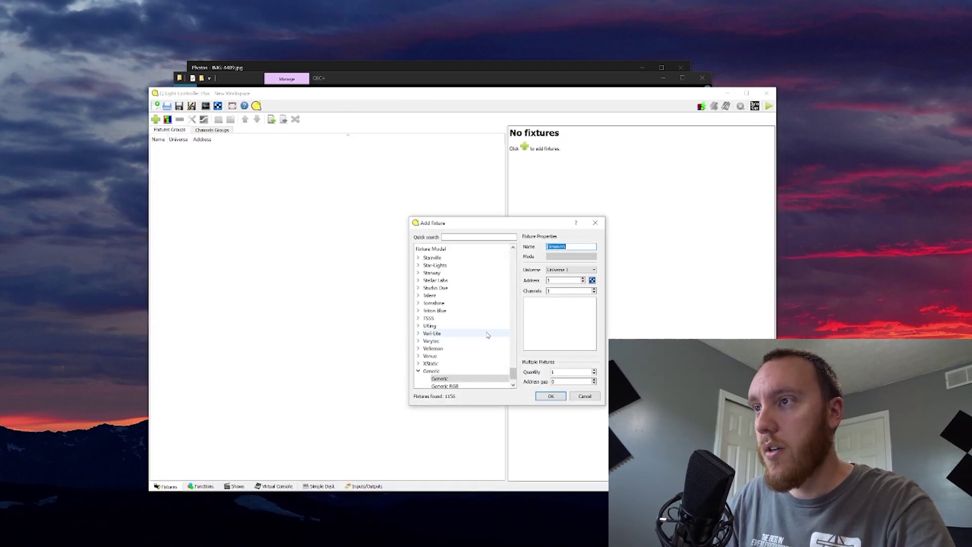
scroll(487, 335, "up", 15)
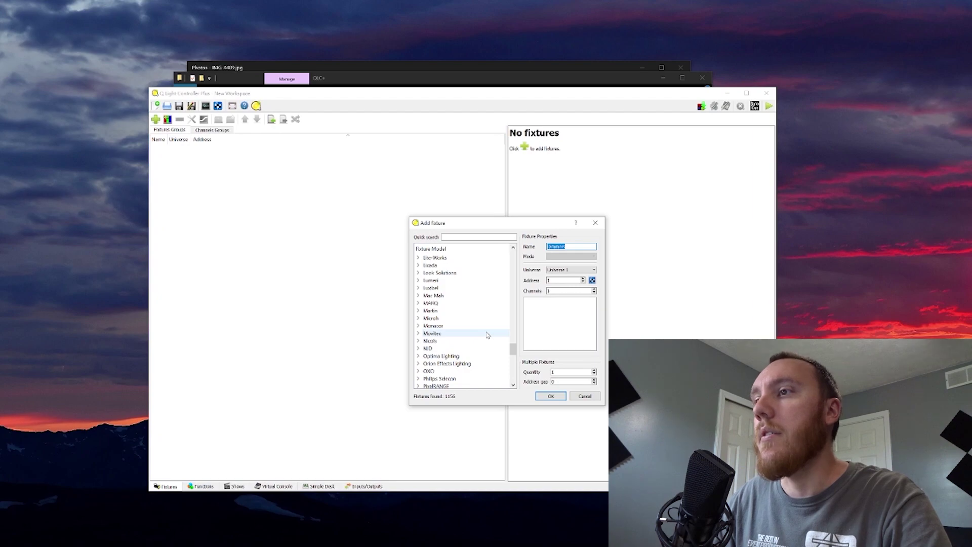
scroll(487, 335, "up", 15)
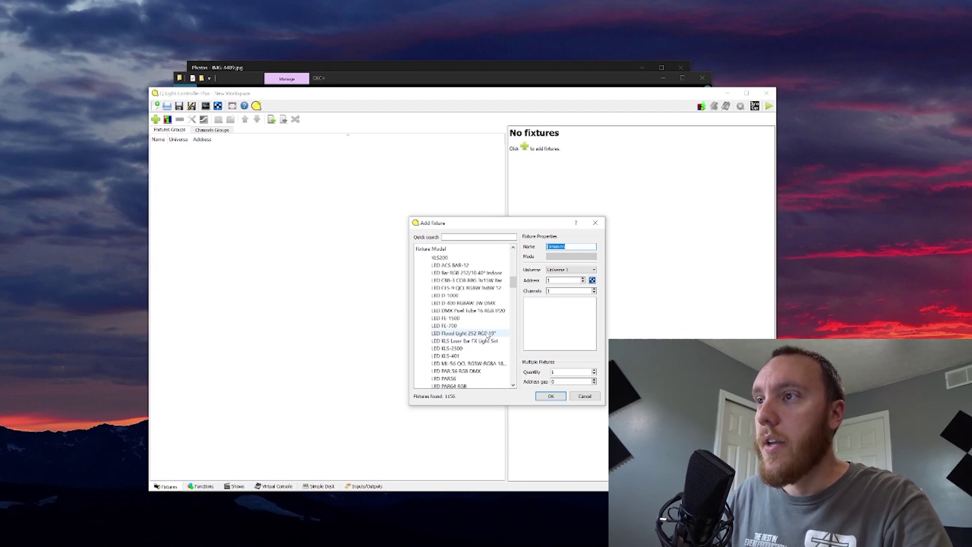
double_click(487, 333)
double_click(489, 330)
scroll(489, 329, "up", 3)
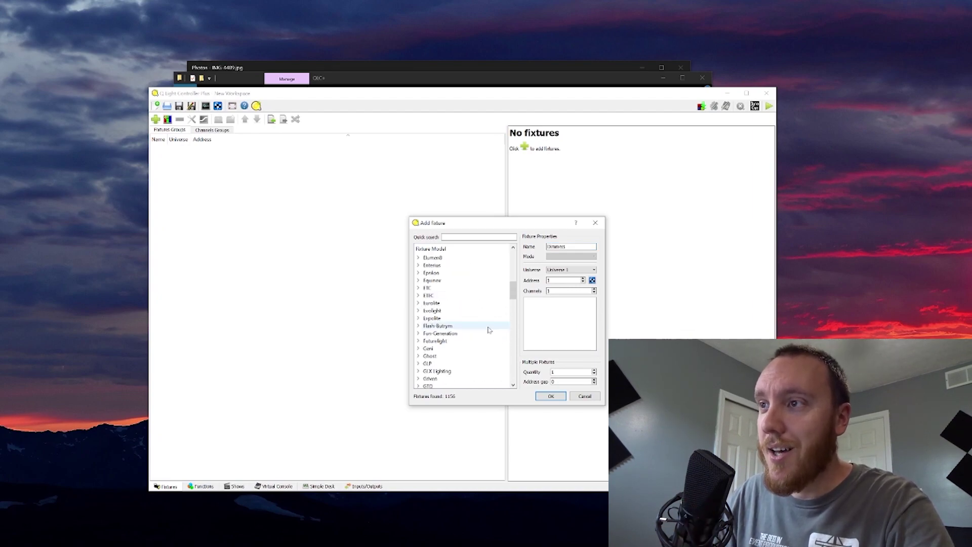
scroll(489, 330, "up", 3)
scroll(487, 329, "down", 3)
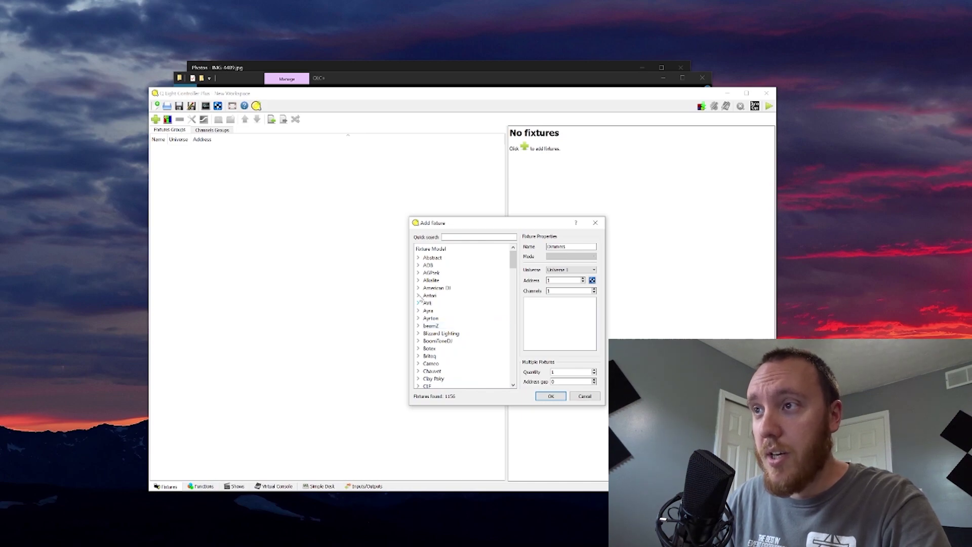
Examine the American DJ fixture models and the Generic entries in the fixture model list
double_click(479, 302)
scroll(477, 309, "down", 5)
scroll(483, 299, "down", 2)
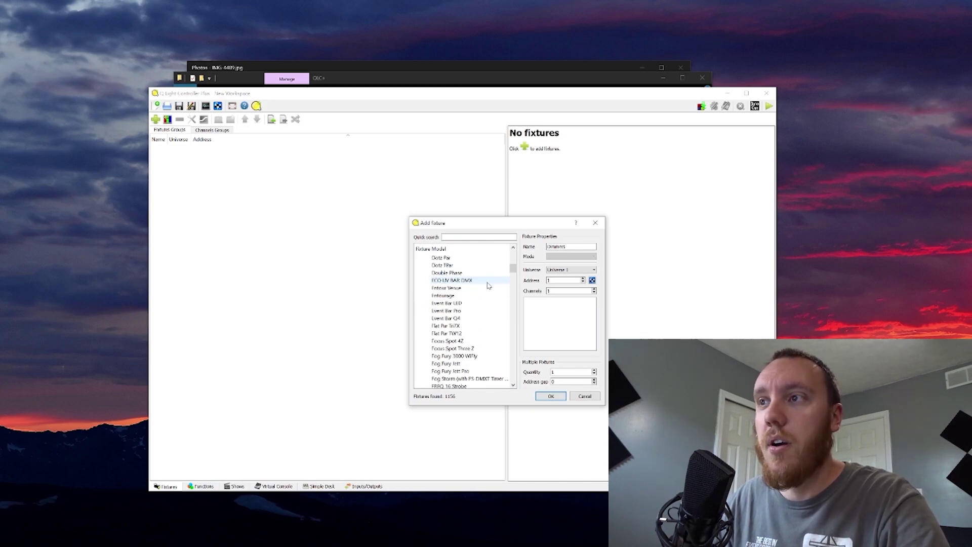
scroll(487, 290, "up", 2)
scroll(490, 291, "down", 4)
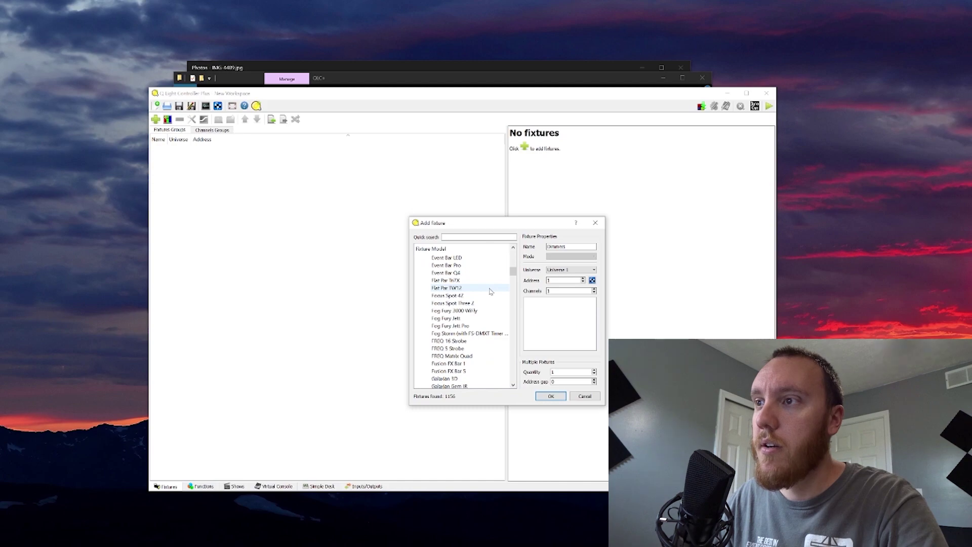
scroll(491, 299, "down", 3)
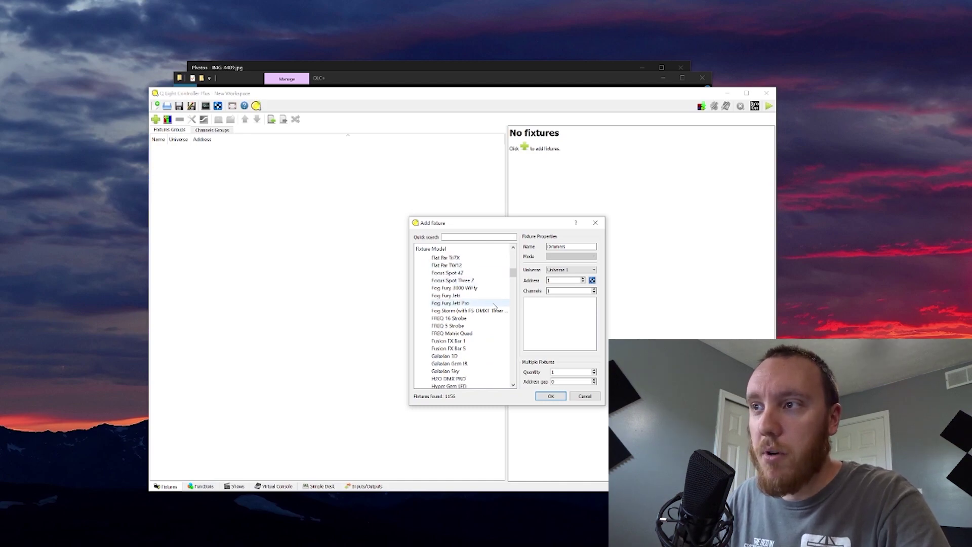
scroll(495, 307, "down", 6)
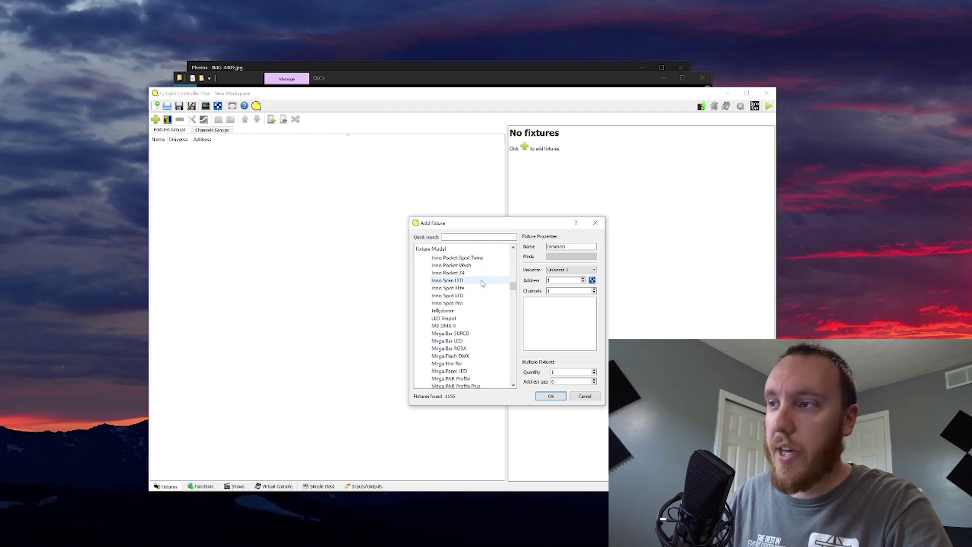
scroll(482, 284, "down", 20)
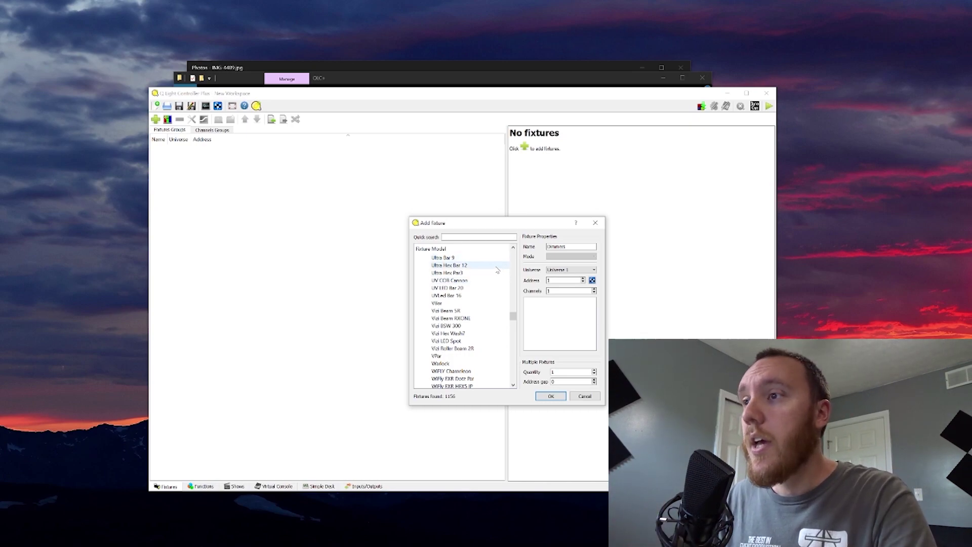
scroll(489, 266, "down", 10)
scroll(489, 266, "down", 20)
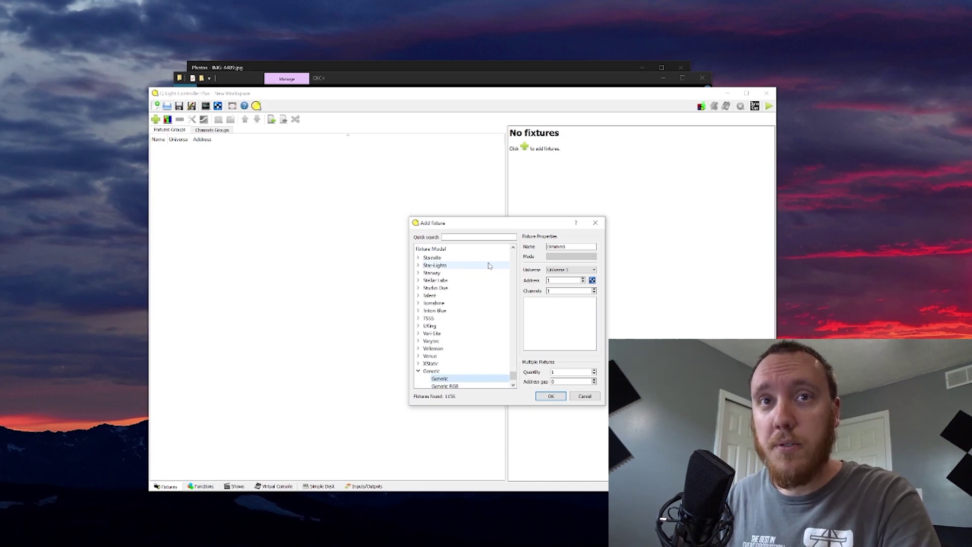
scroll(489, 266, "down", 2)
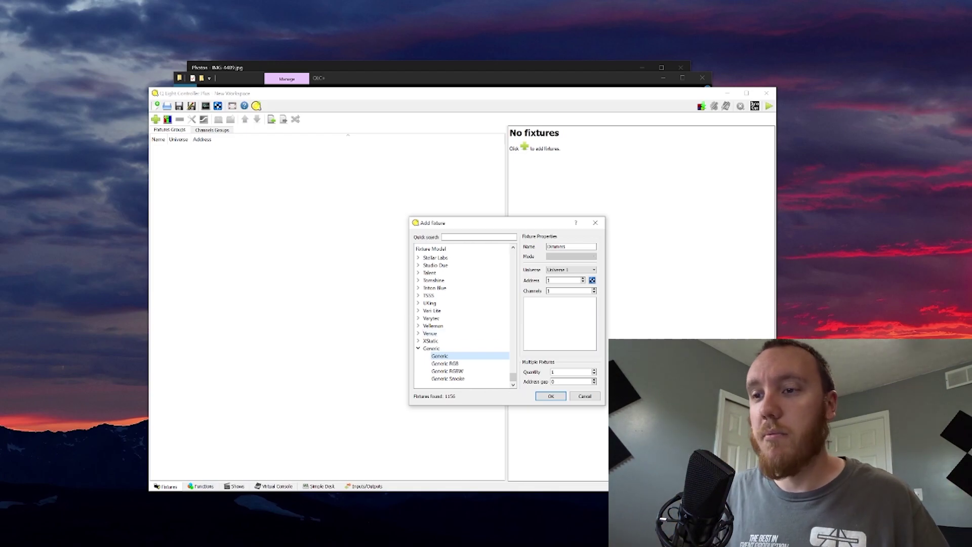
View the fixture photo in the Photos app and minimize it
key("alt+Tab")
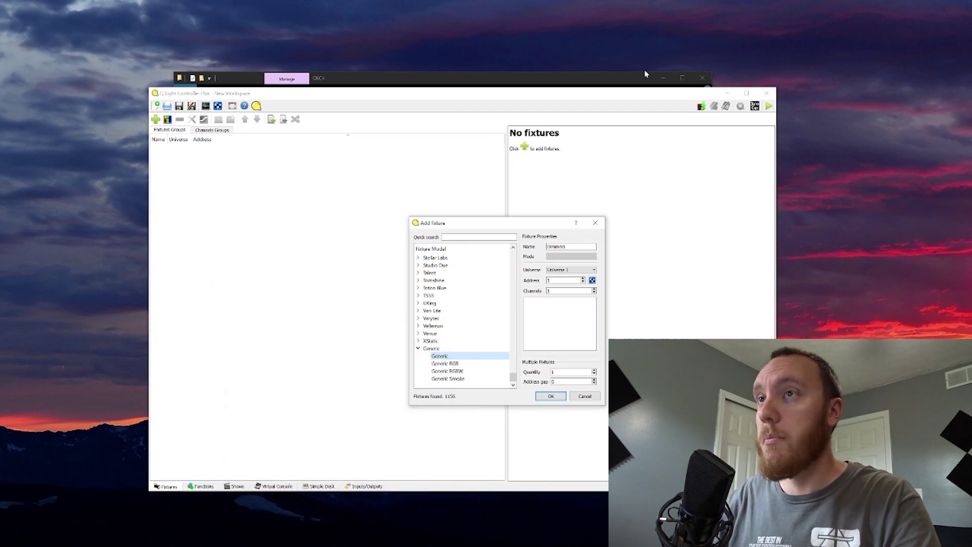
left_click(642, 68)
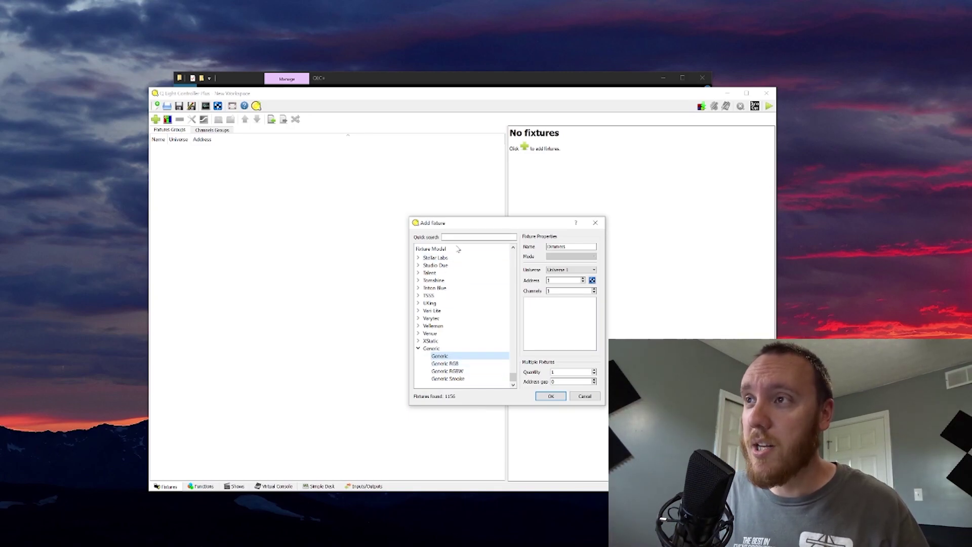
Check the channels of the Generic RGB fixture, cancel adding it and close the lighting controller
left_click(451, 364)
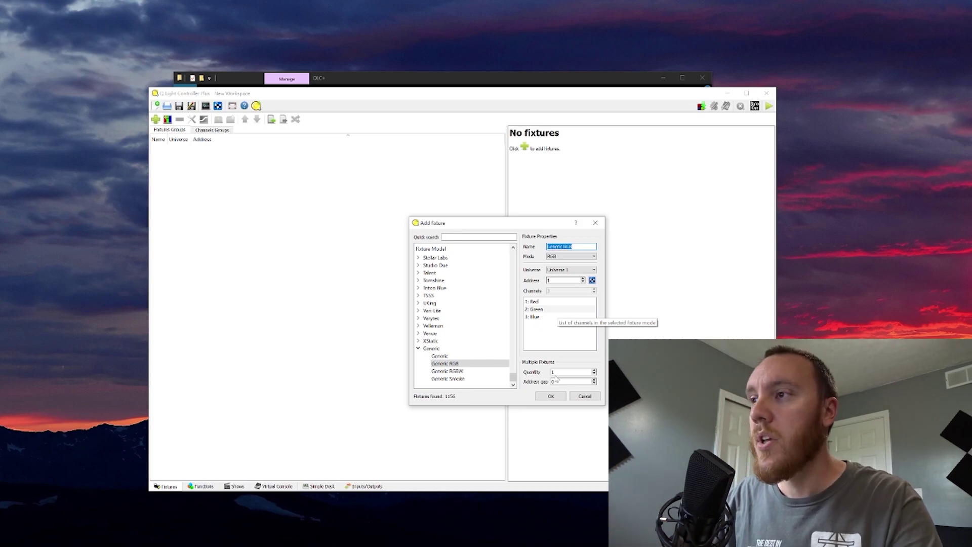
left_click(584, 397)
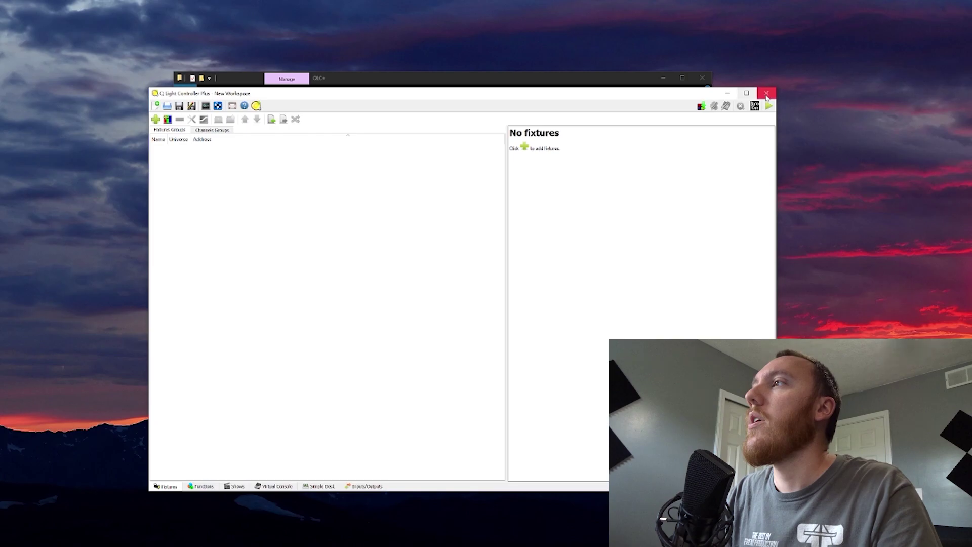
left_click(766, 98)
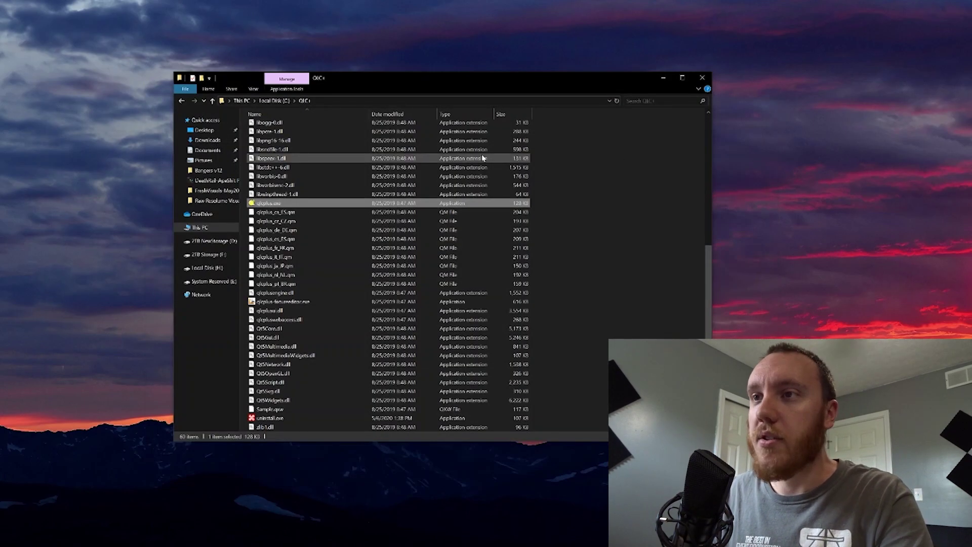
Open the fixture editor, qlcplus-fixtureeditor.exe, from the QLC+ program folder
scroll(482, 157, "up", 8)
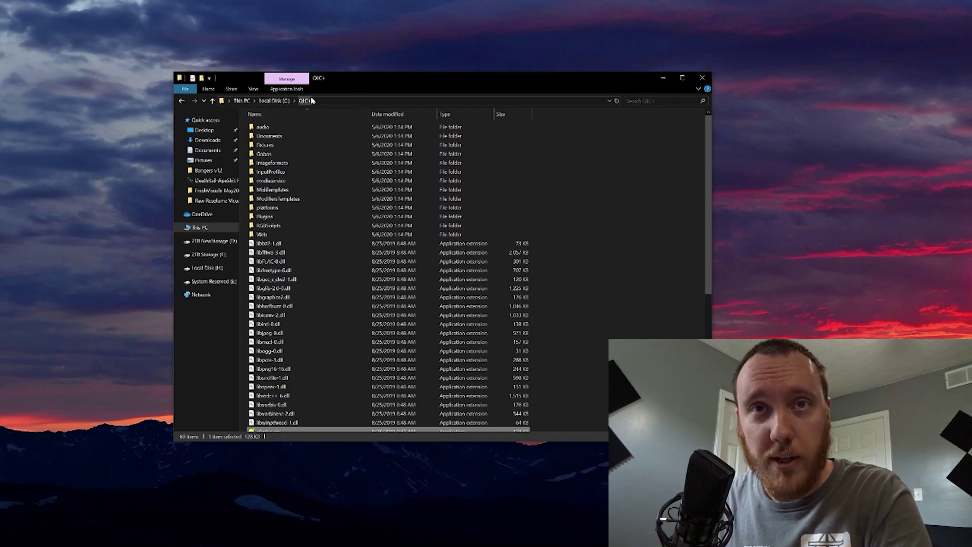
scroll(338, 144, "down", 6)
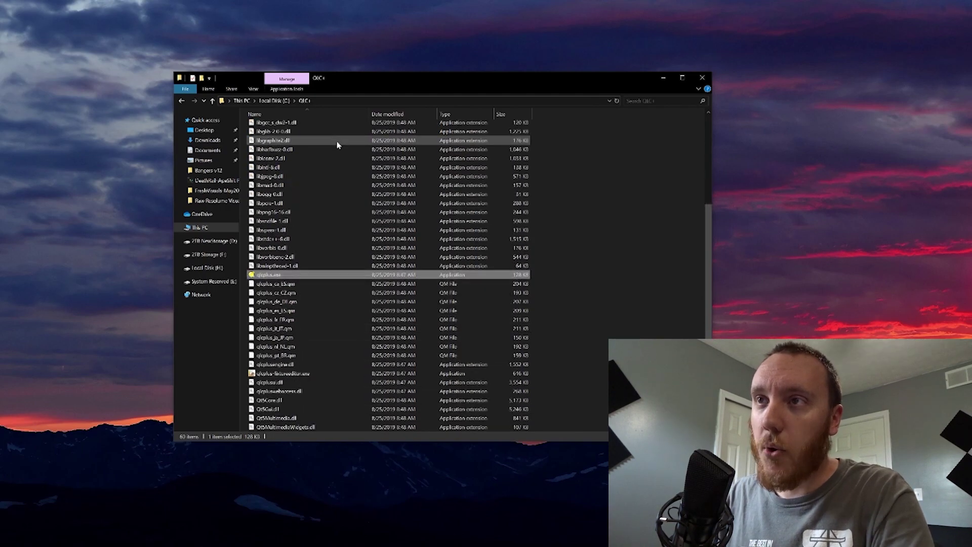
scroll(337, 144, "down", 3)
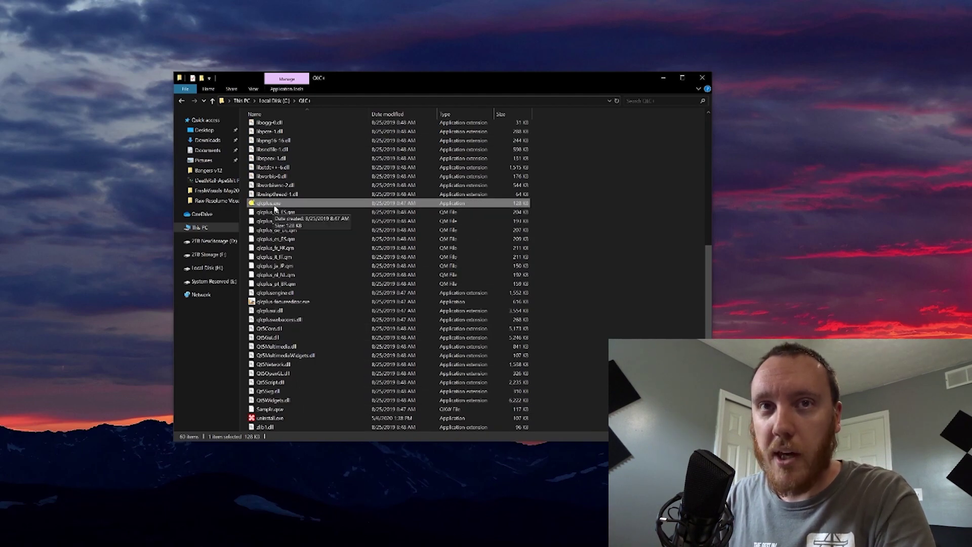
left_click(310, 303)
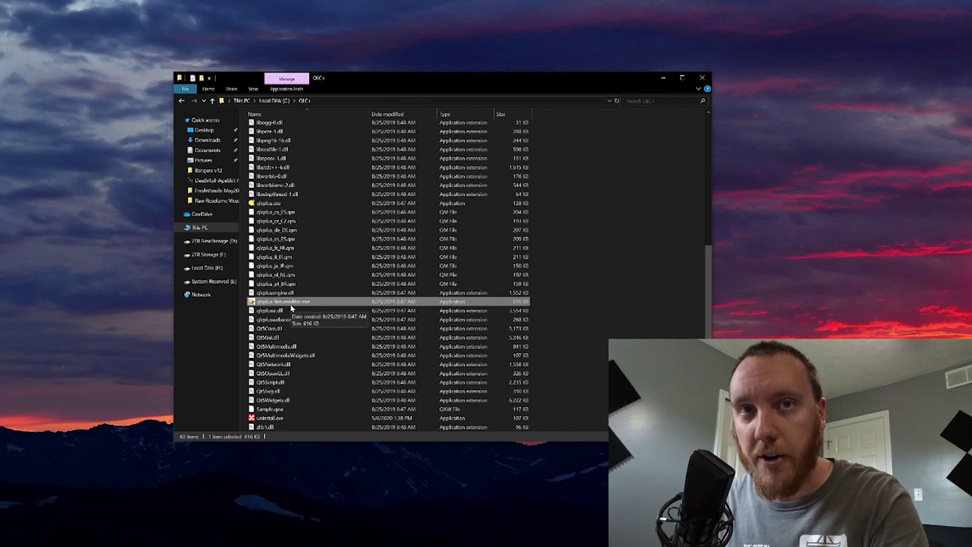
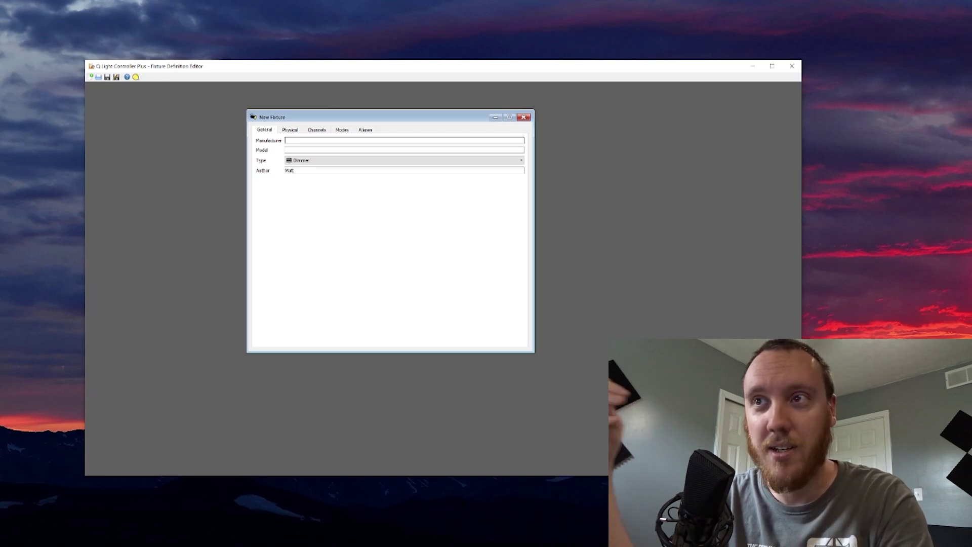
Set the new fixture's manufacturer to Prolight, its model to RGB Flat Par and its type to Color Changer
type("Prolight")
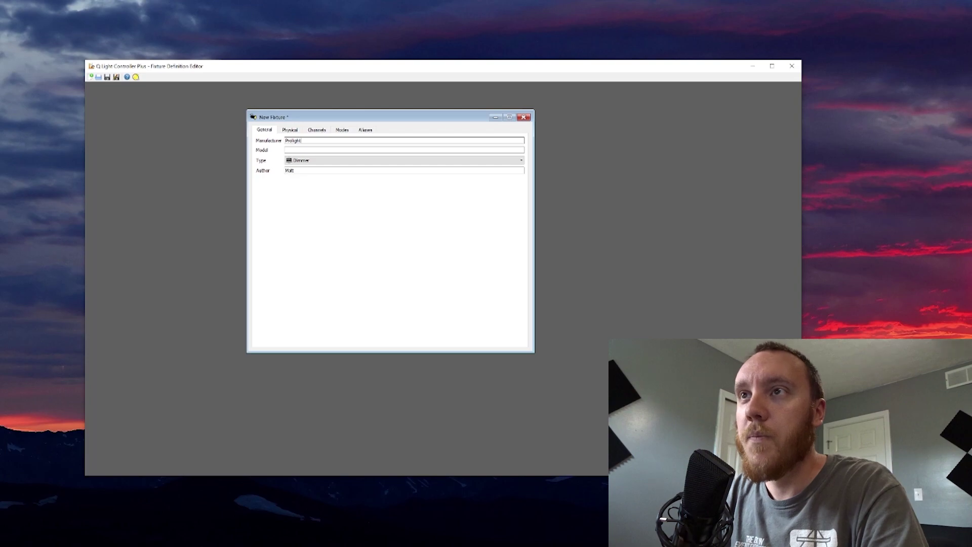
left_click(286, 150)
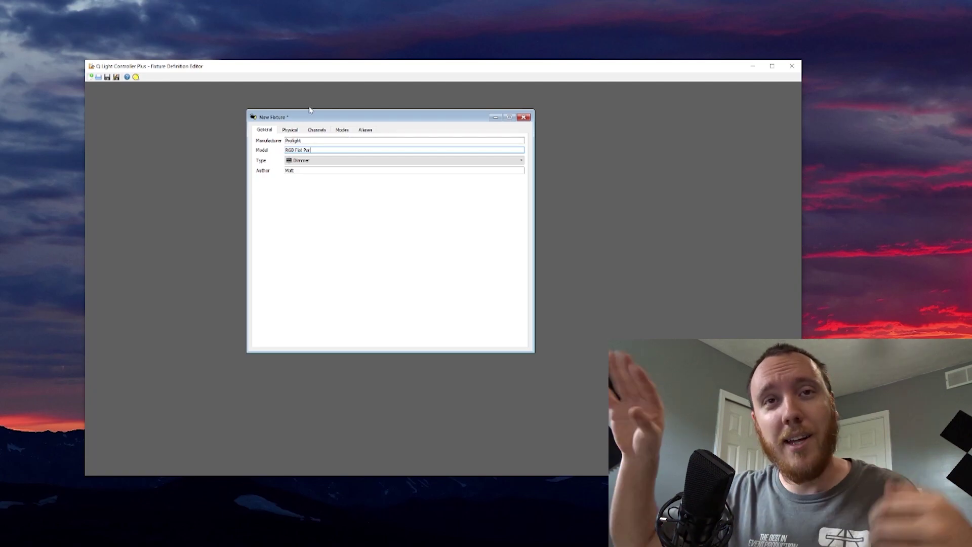
left_click(324, 161)
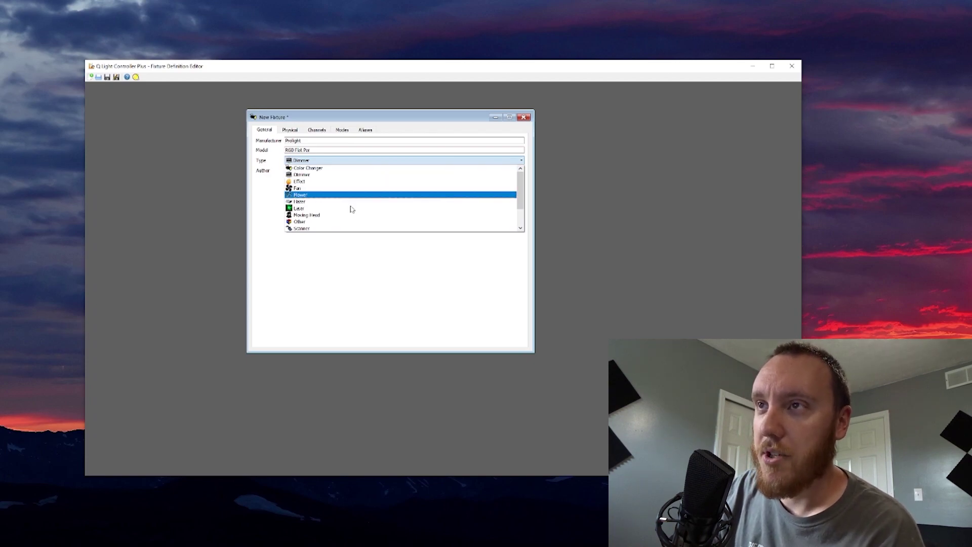
scroll(351, 210, "down", 2)
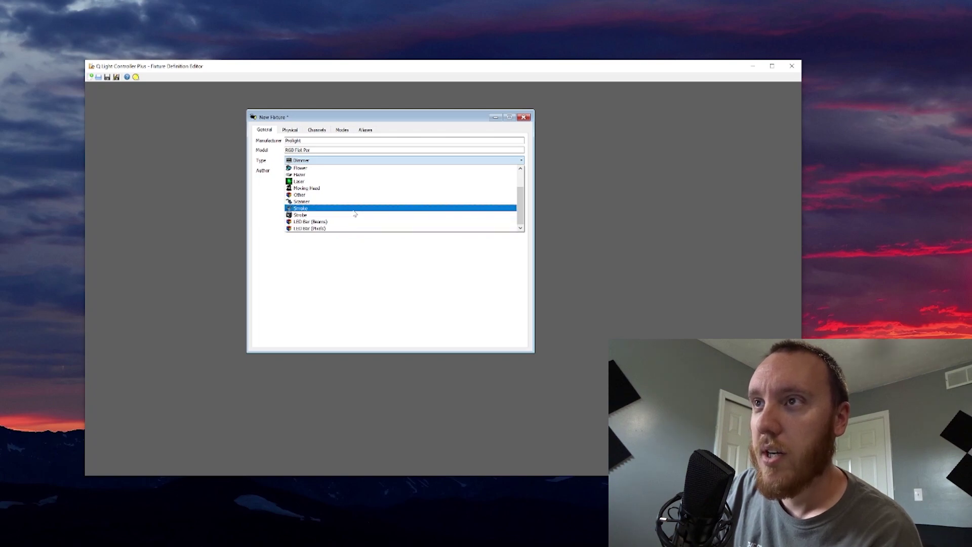
scroll(351, 210, "up", 2)
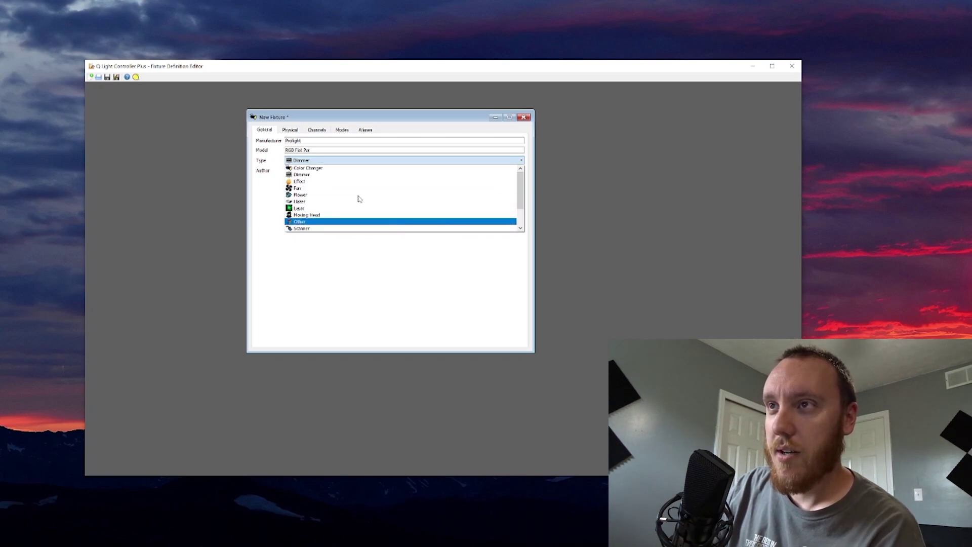
left_click(358, 168)
left_click(353, 161)
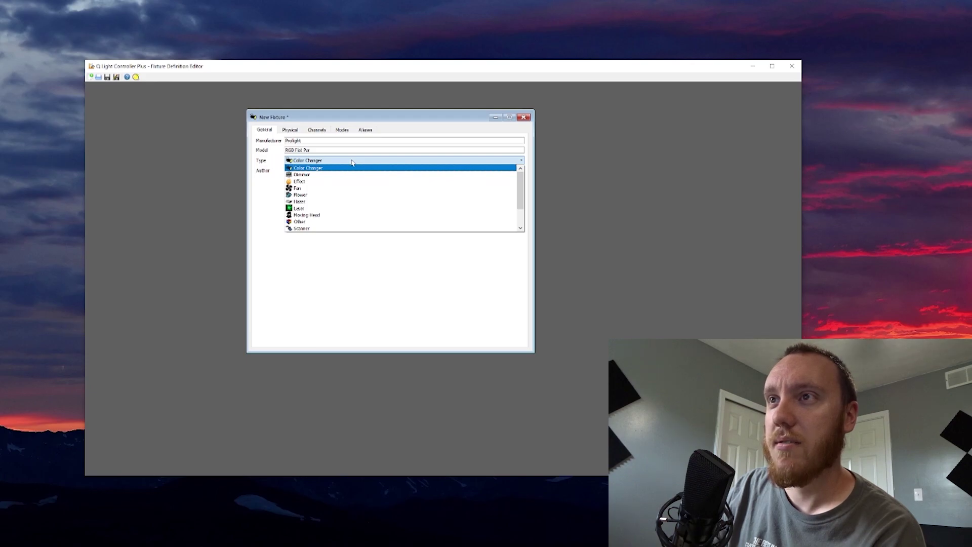
left_click(352, 163)
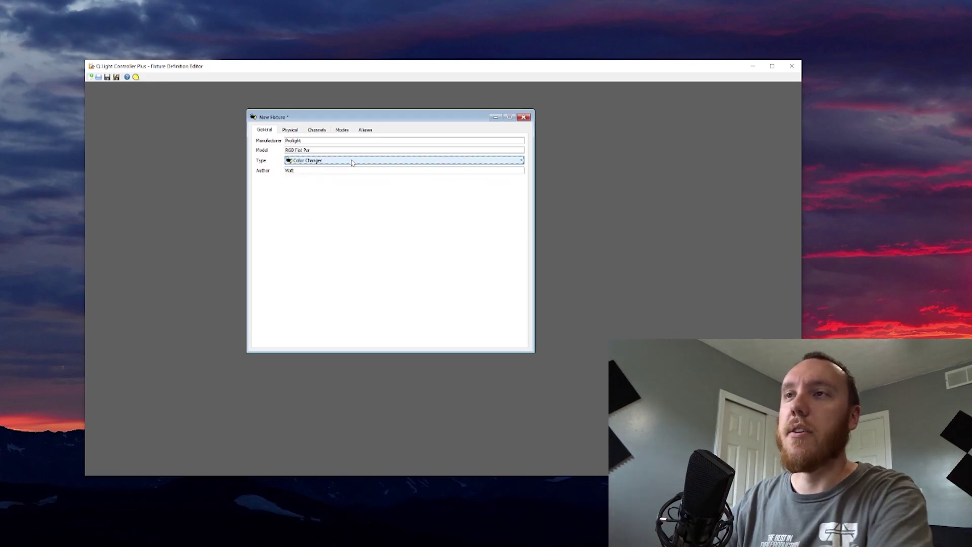
Add a first channel to the fixture using the Red (IntensityRed) preset, consulting the 6CH Mode table in the fixture photo
left_click(298, 133)
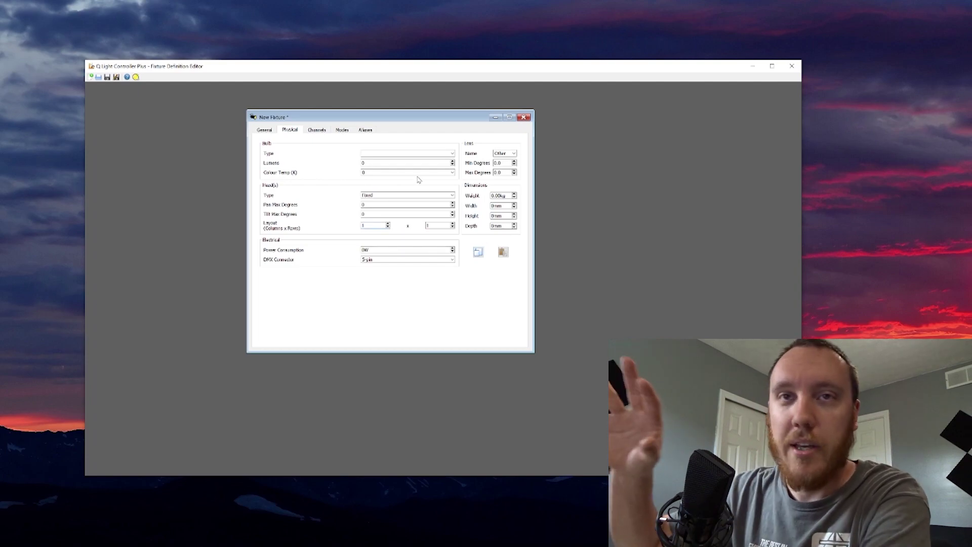
left_click(325, 132)
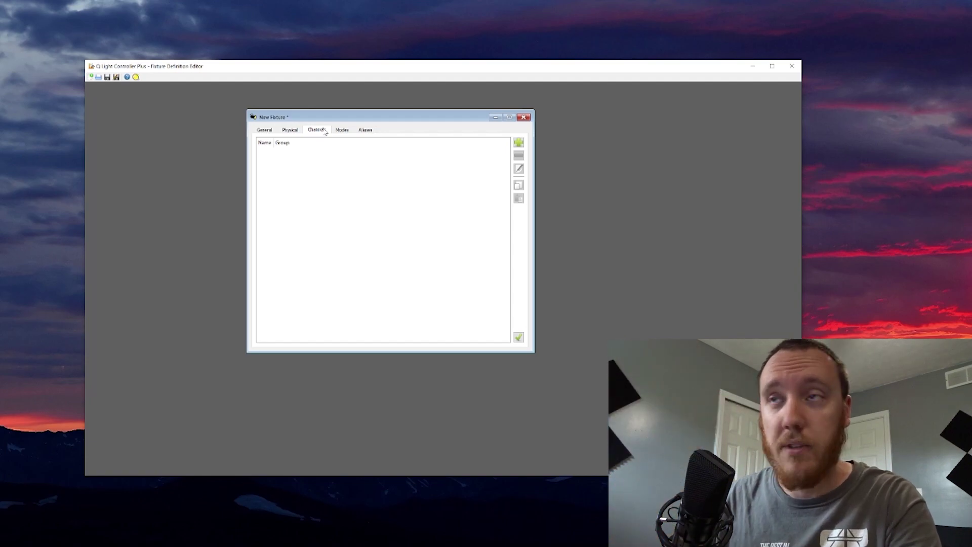
left_click(519, 143)
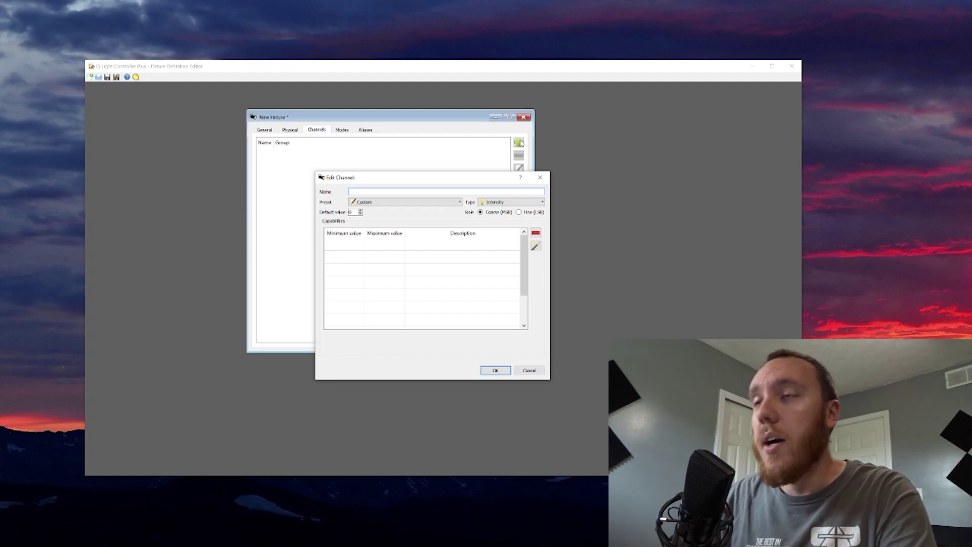
left_click_drag(435, 181, 428, 162)
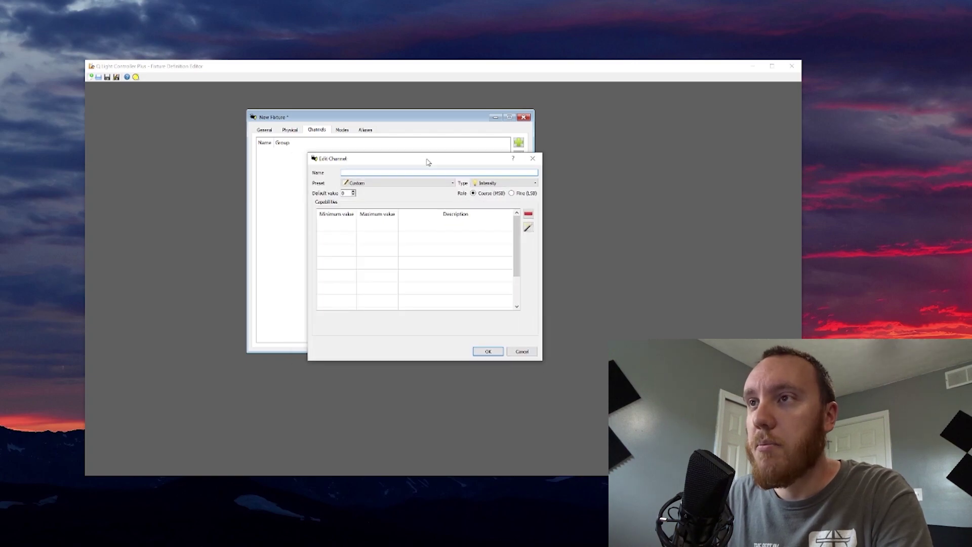
left_click(405, 188)
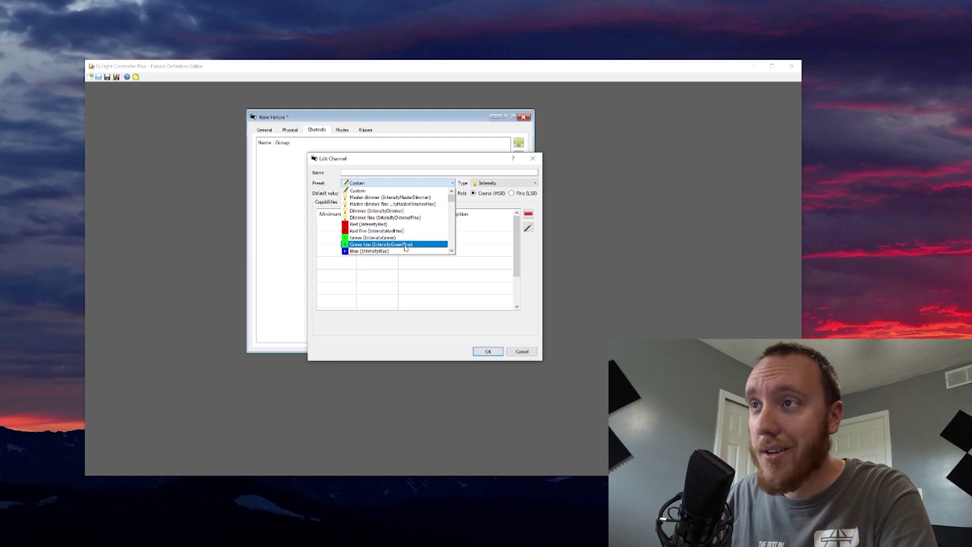
scroll(405, 237, "down", 1)
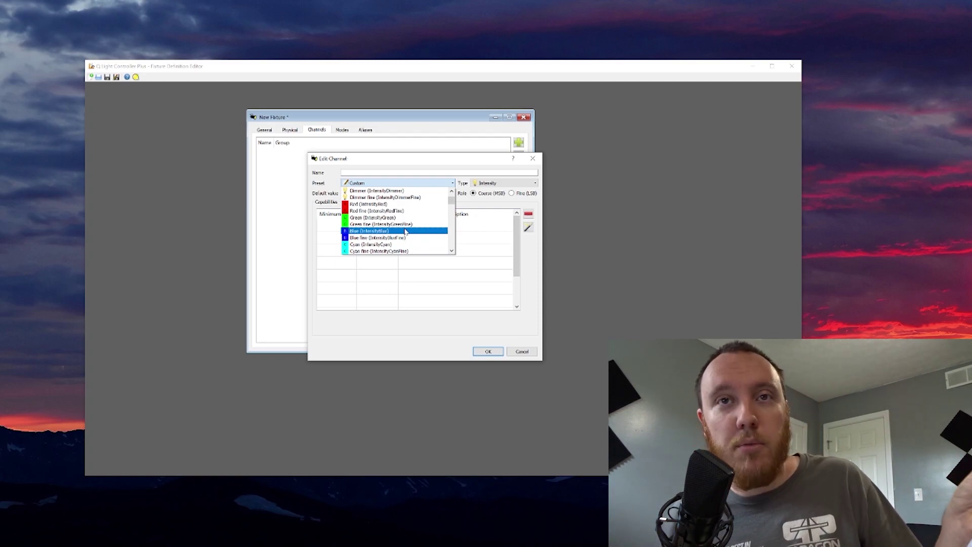
key("alt+Tab")
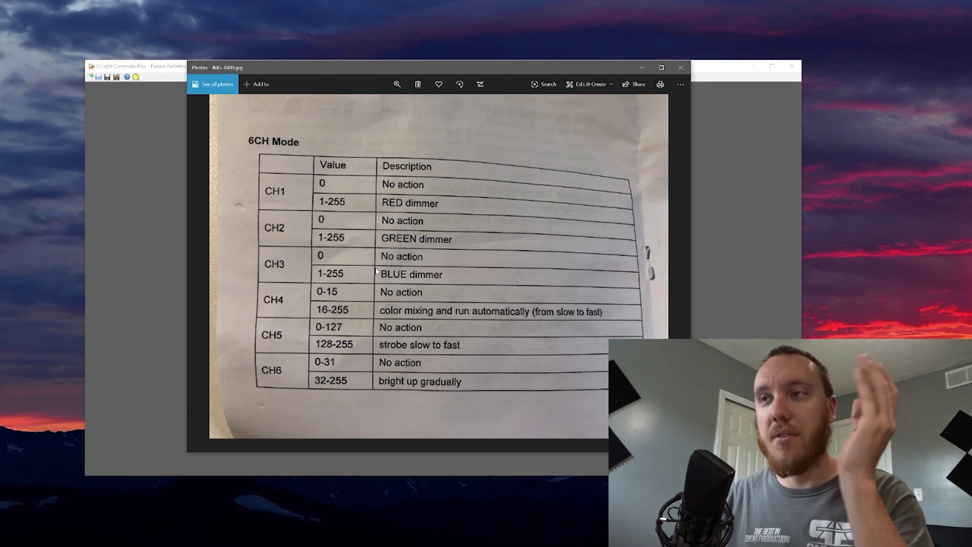
left_click(642, 67)
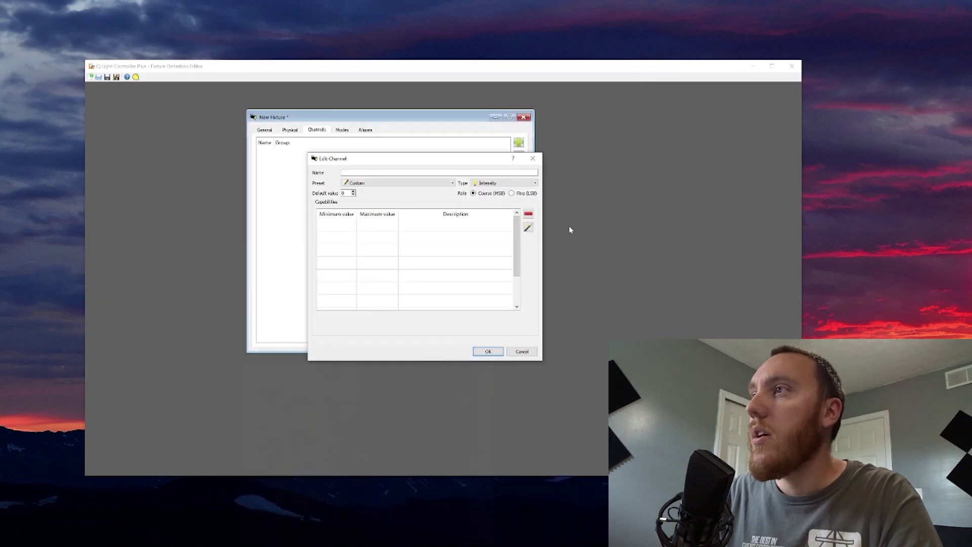
left_click(370, 184)
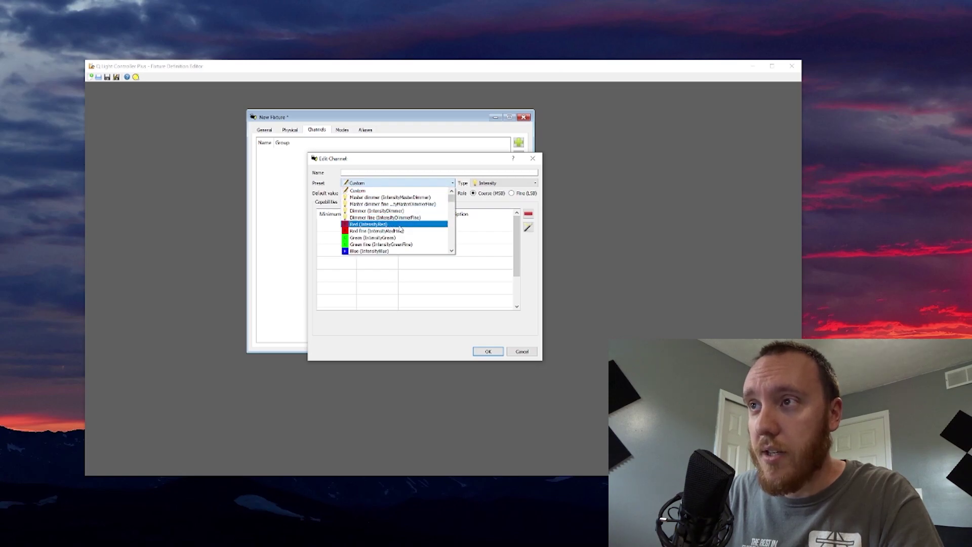
left_click(400, 226)
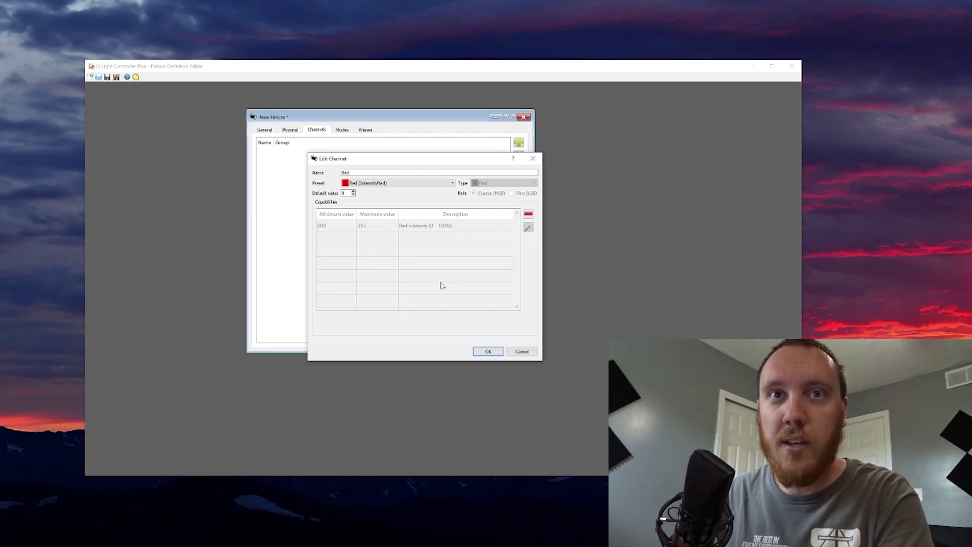
left_click(487, 351)
Add two more channels using the Green (IntensityGreen) and Blue (IntensityBlue) presets
left_click(519, 142)
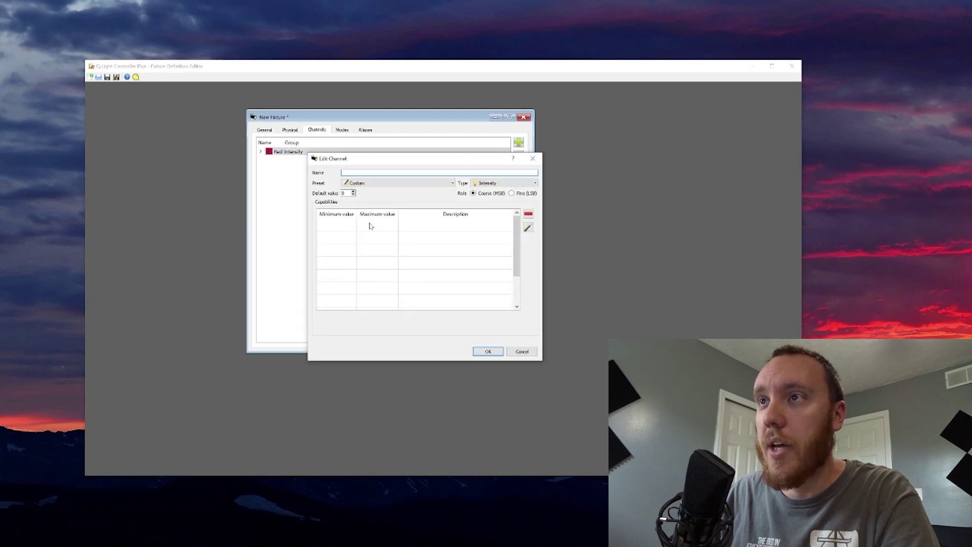
left_click(390, 183)
left_click(404, 238)
left_click(487, 351)
left_click(519, 142)
left_click(390, 183)
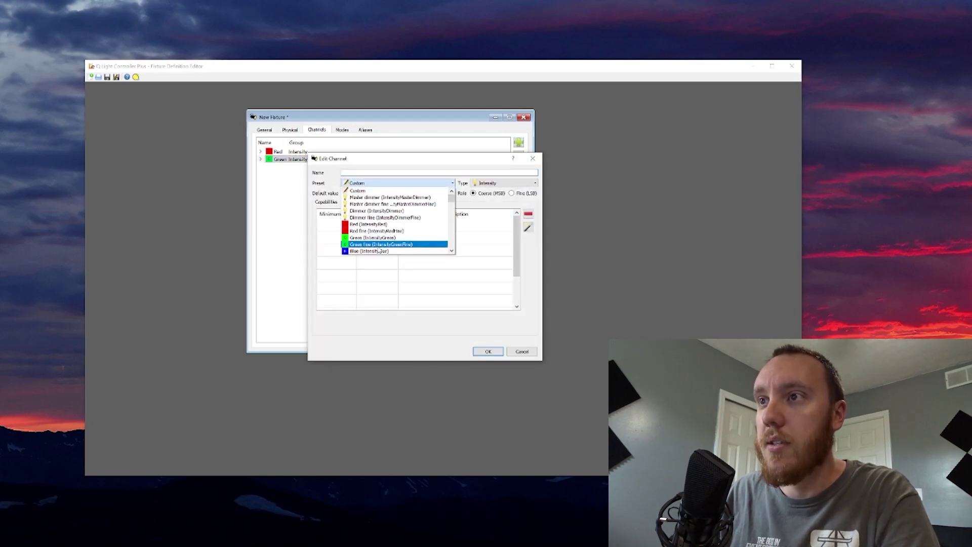
left_click(385, 246)
left_click(487, 351)
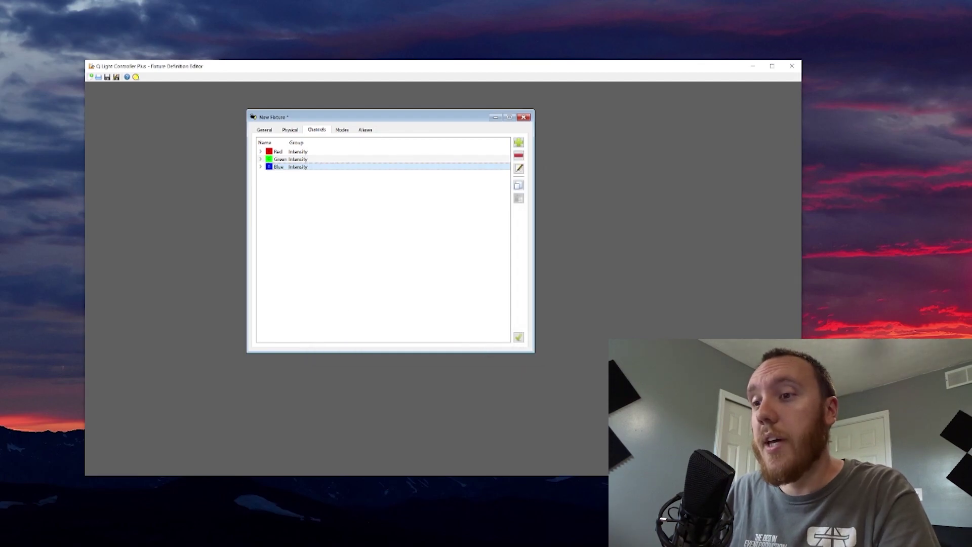
Check CH4 in the fixture photo and start a fourth channel from the Color macro (ColorMacro) preset
key("alt+Tab")
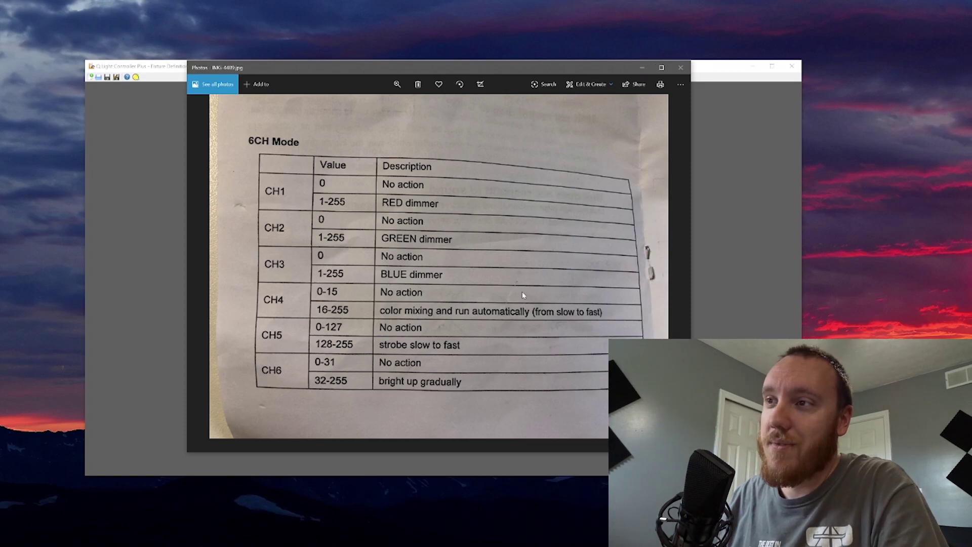
left_click(643, 68)
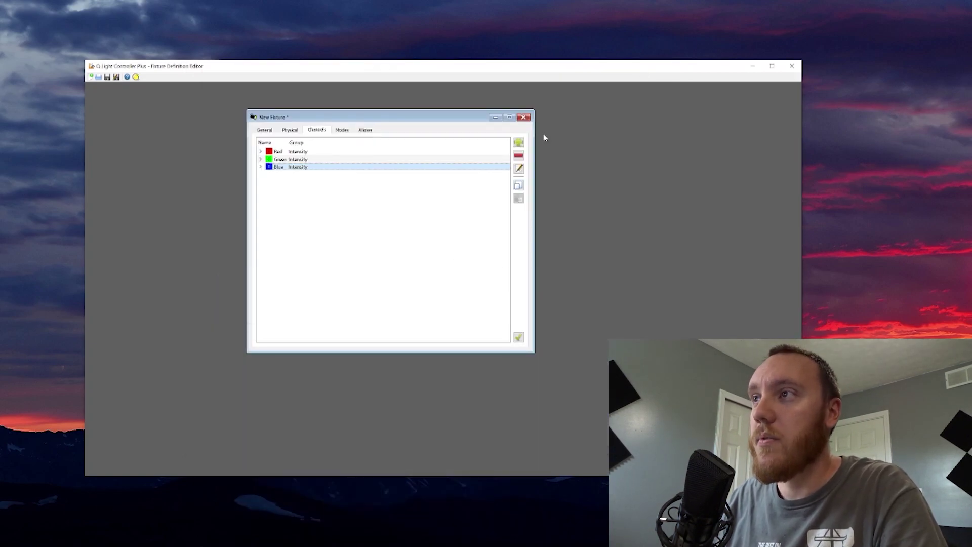
left_click(519, 143)
left_click(420, 183)
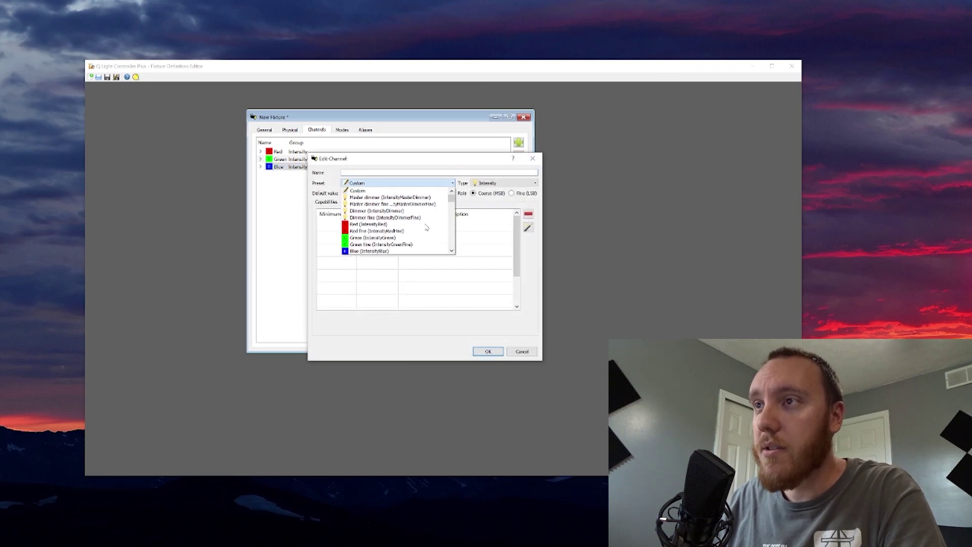
scroll(429, 233, "down", 8)
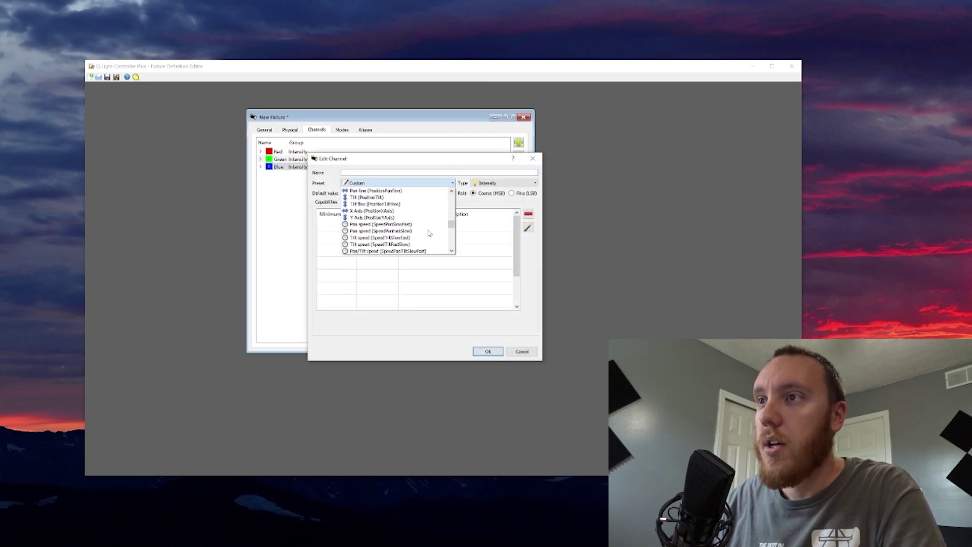
left_click(405, 204)
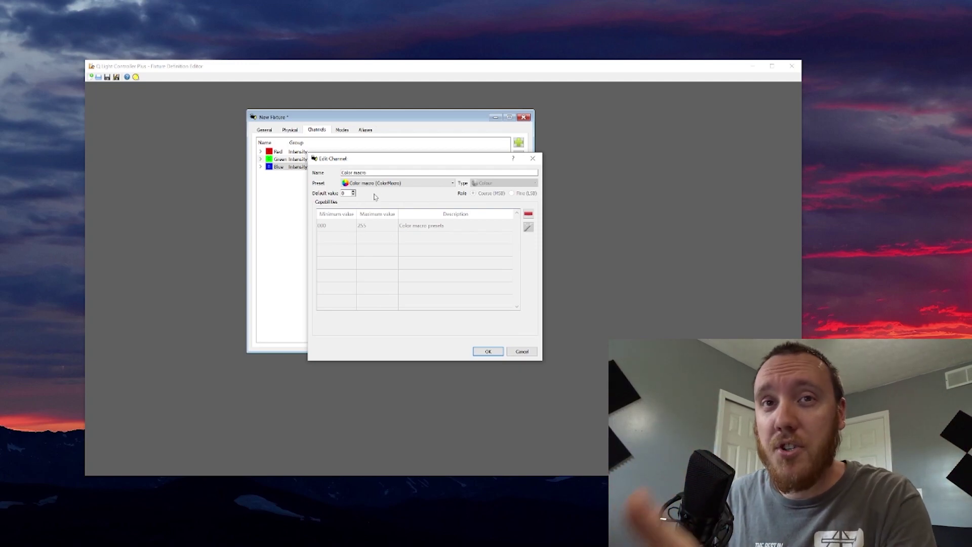
Switch the Color macro channel's preset to Custom and choose Colour as its type
left_click(385, 182)
scroll(389, 213, "up", 10)
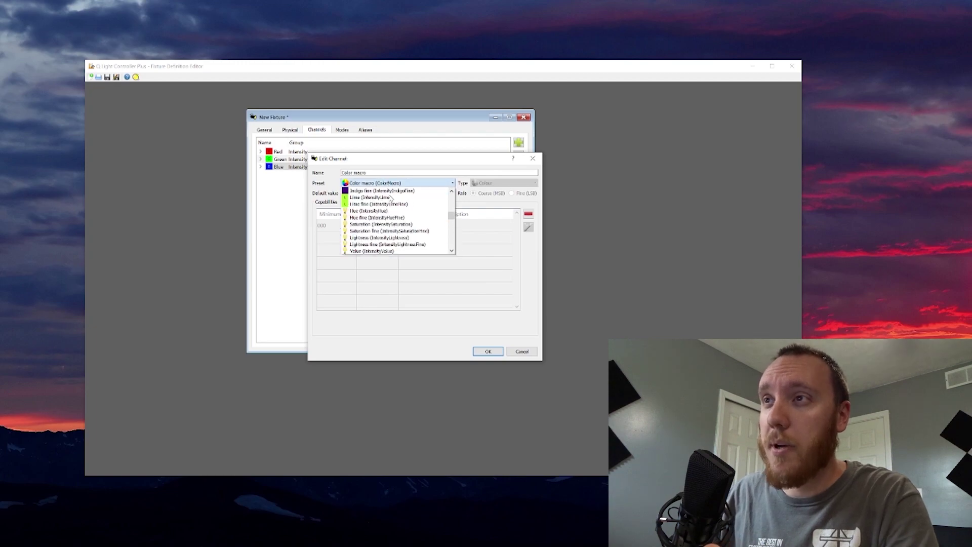
left_click(389, 190)
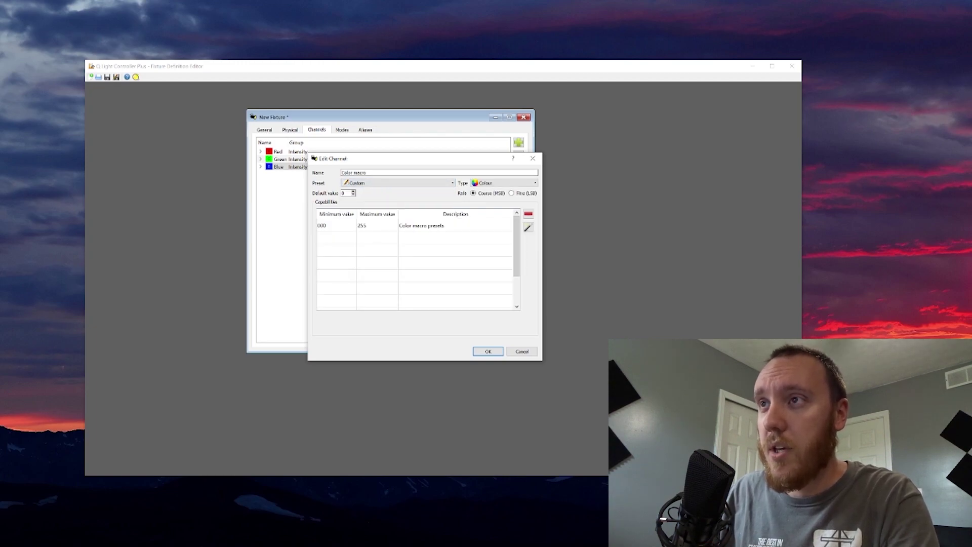
key("shift+Tab")
left_click(367, 173)
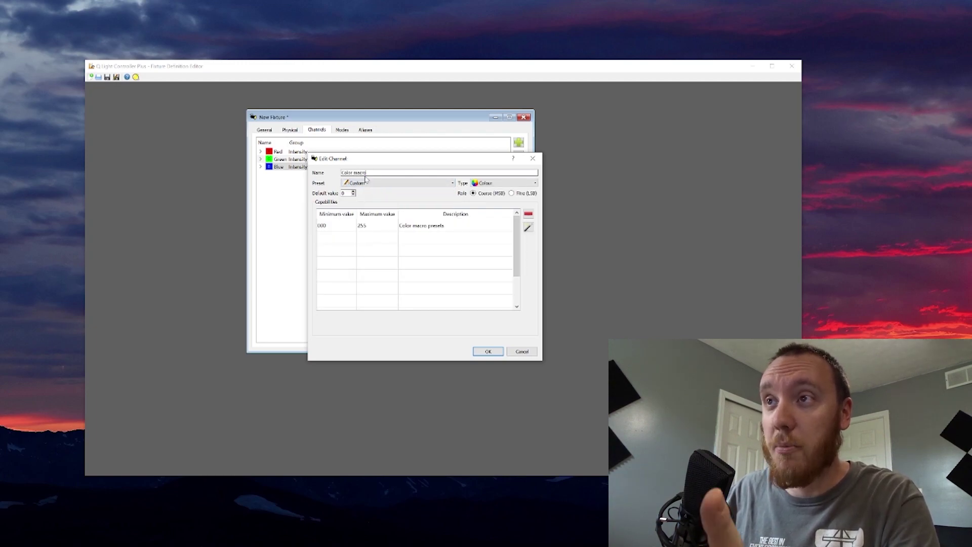
left_click(487, 184)
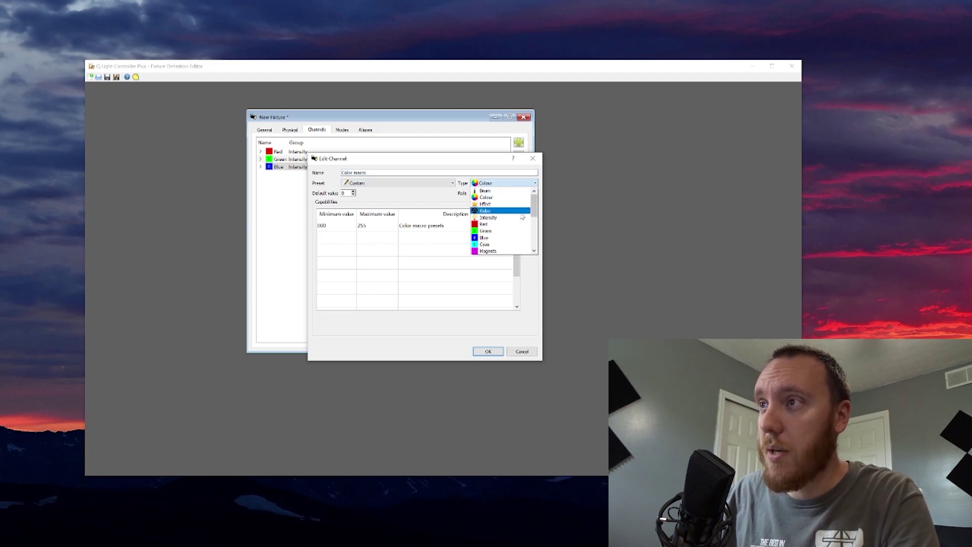
scroll(515, 240, "down", 2)
scroll(508, 223, "up", 2)
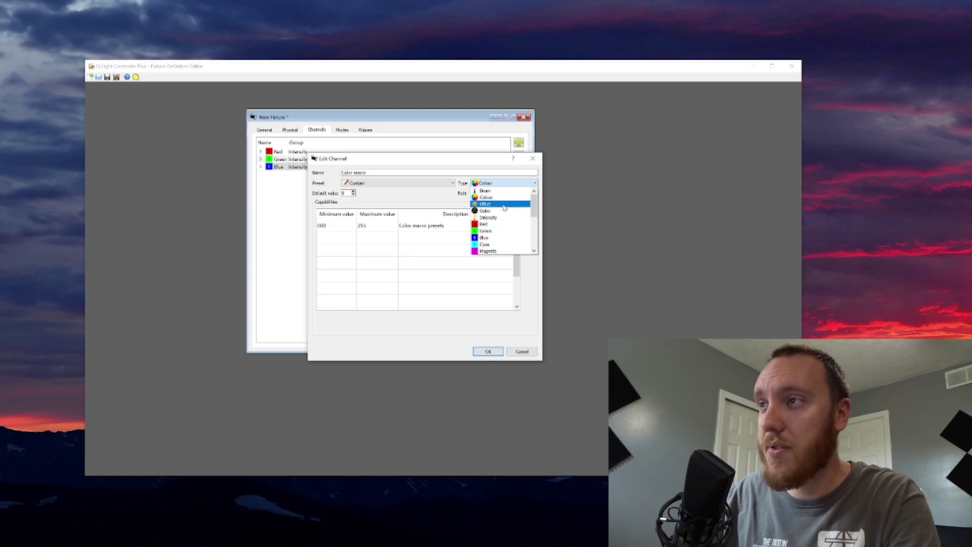
left_click(504, 198)
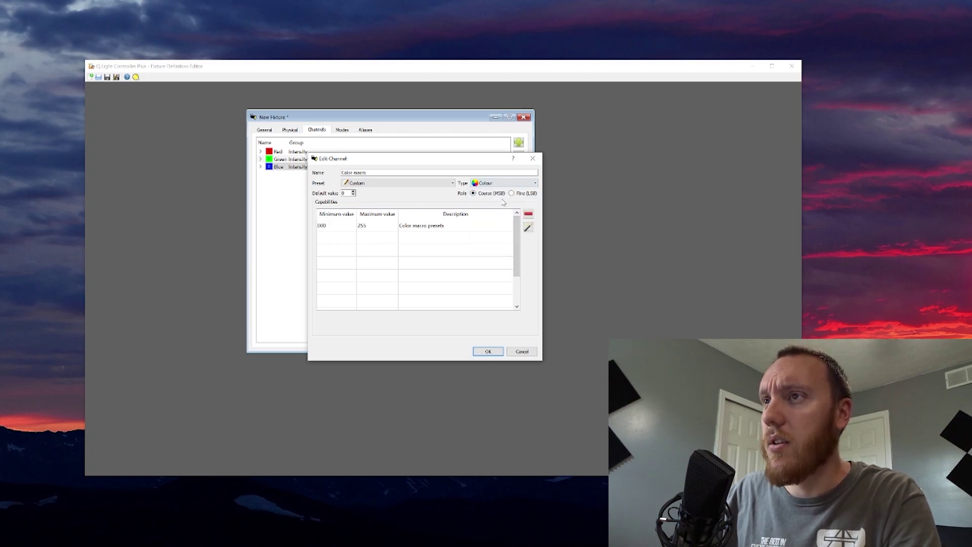
Set the channel's first capability to the range 0 to 15 with the description No Action, following CH4 in the photo
left_click(347, 226)
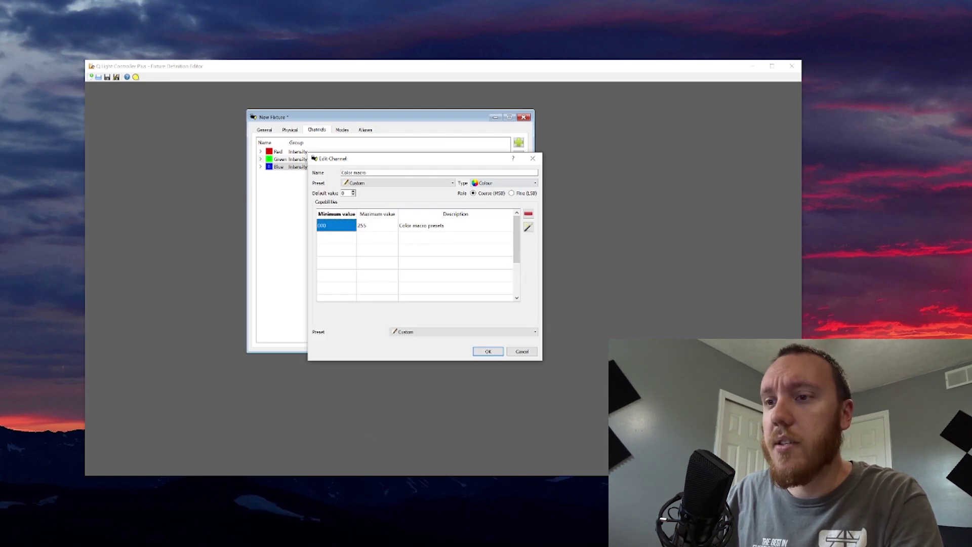
key("alt+Tab")
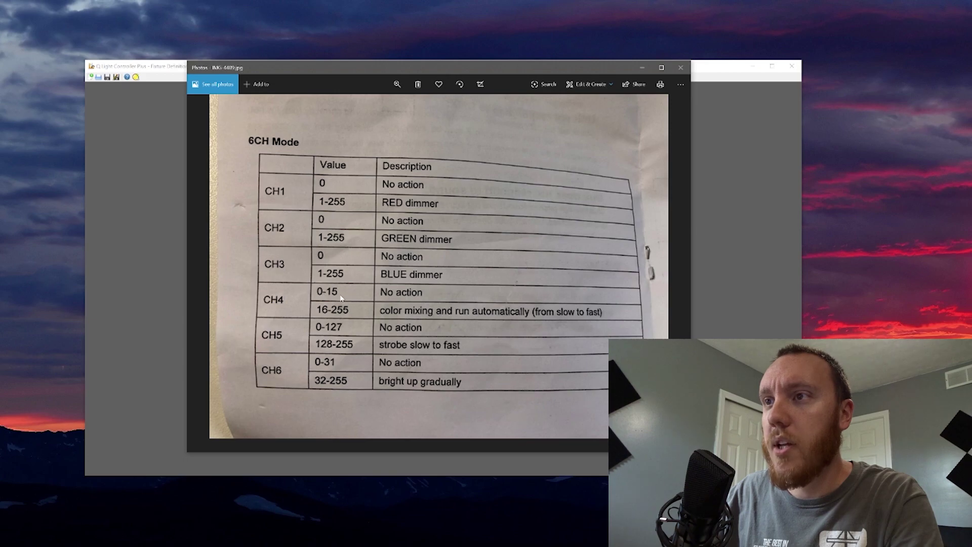
left_click(642, 68)
key("Tab")
type("15")
key("Tab")
type("No Action")
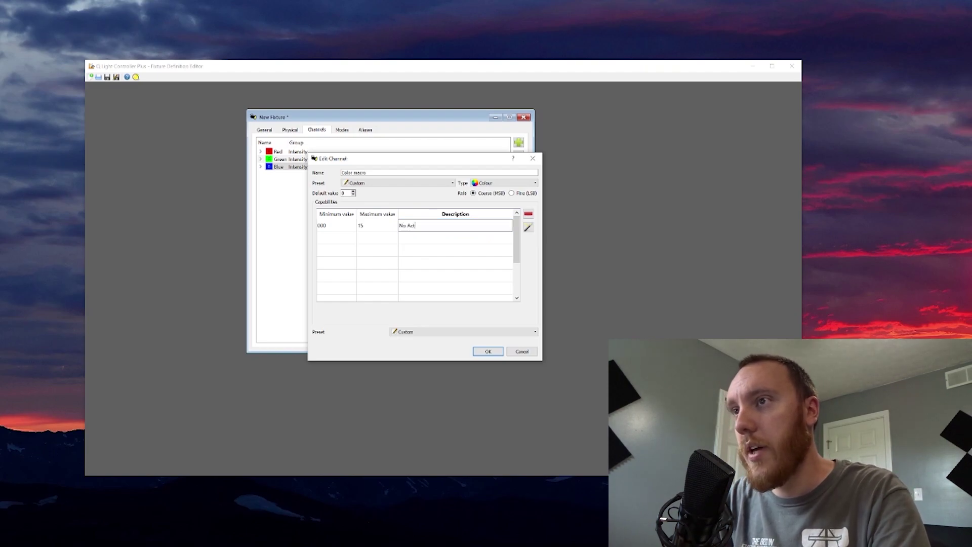
Add a second capability from 16 to 255 described as Color Mix Slow to Fast and save the channel
left_click(343, 240)
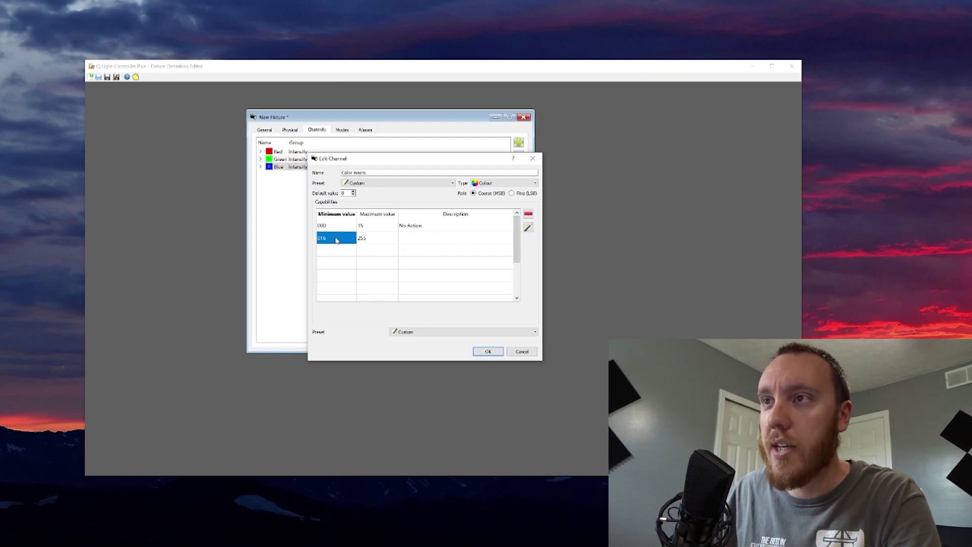
key("alt+Tab")
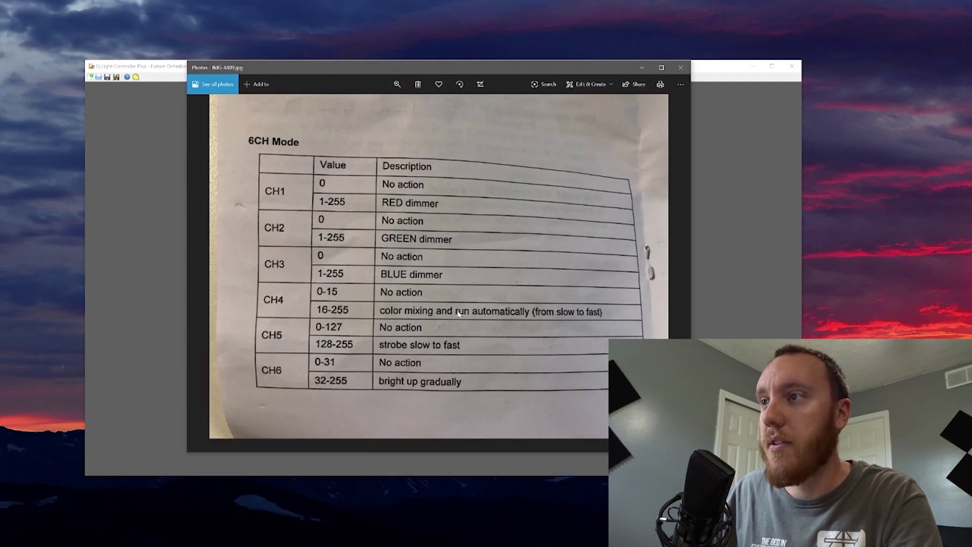
left_click(642, 67)
left_click(411, 242)
type("Color Mix Slow")
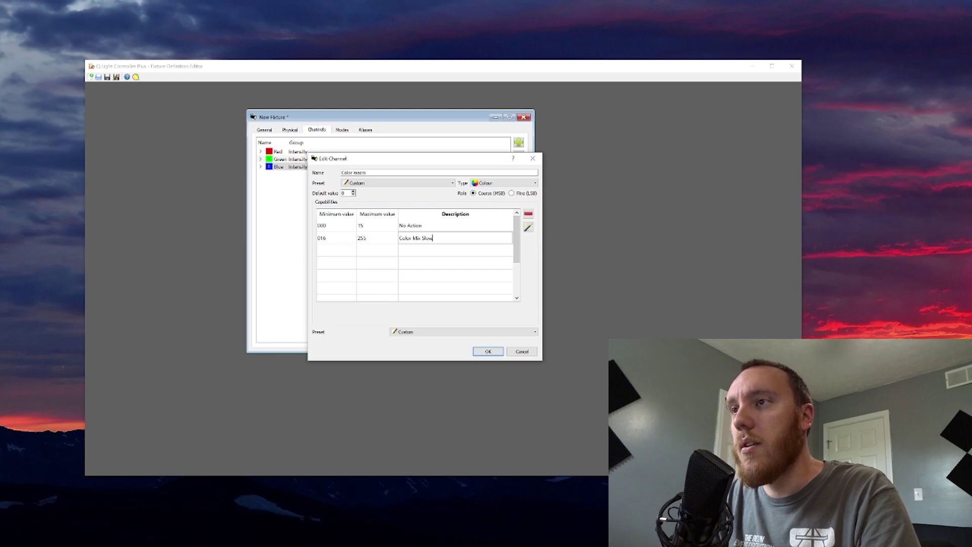
type("to Fast")
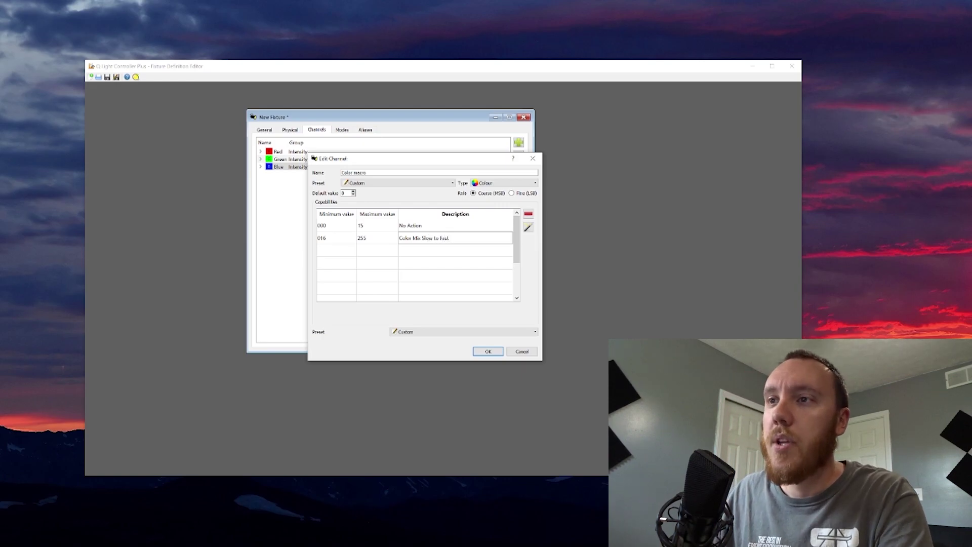
left_click(489, 353)
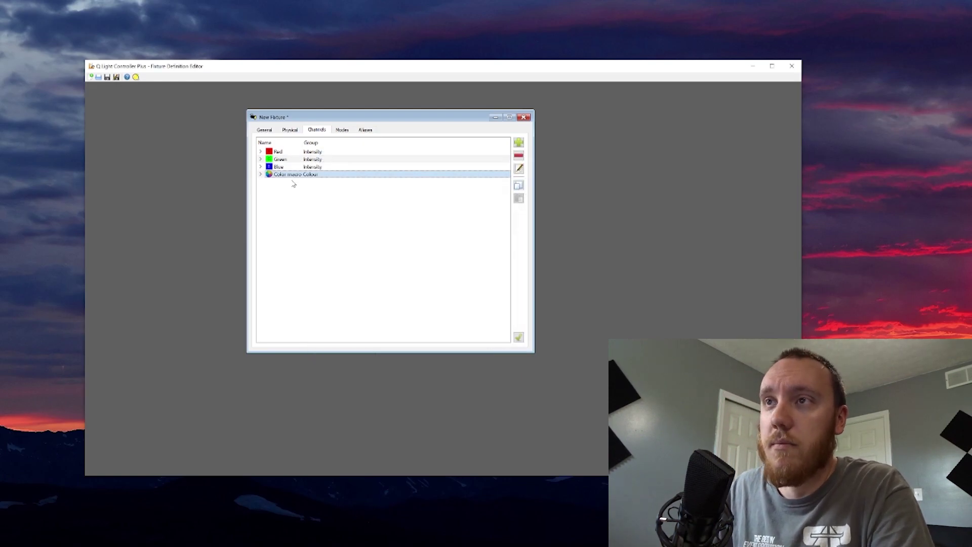
Check CH5 in the fixture photo and start a fifth channel from the Strobe (ShutterStrobeSlowFast) preset
left_click(520, 142)
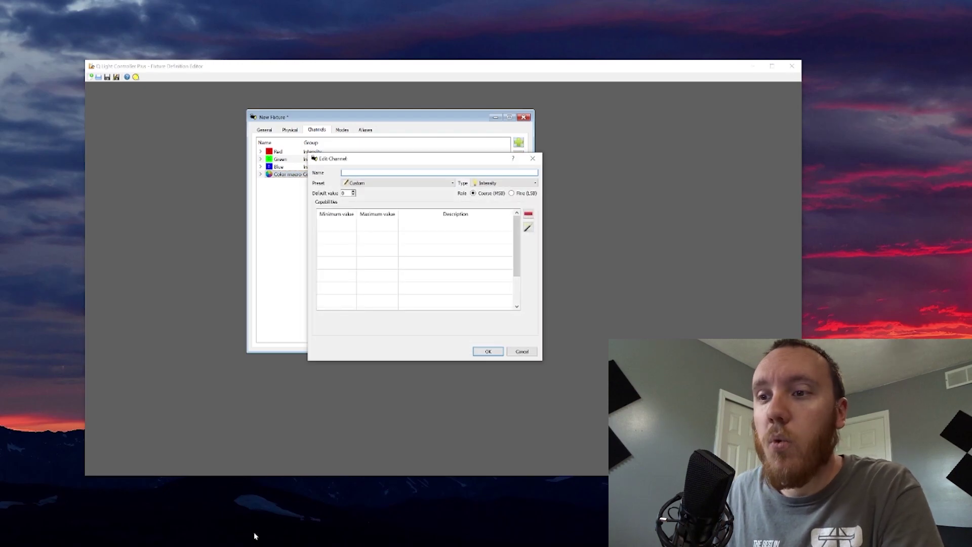
key("alt+Tab")
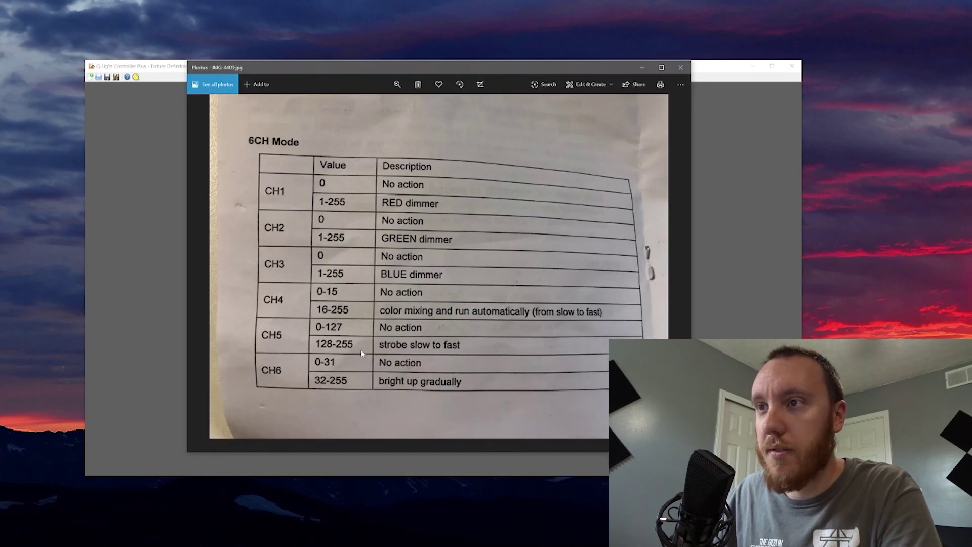
left_click(640, 69)
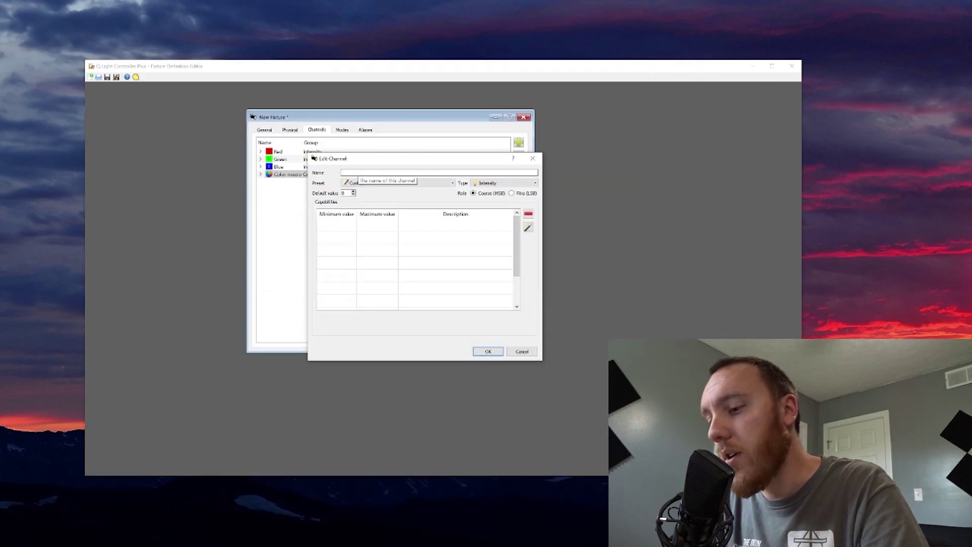
left_click(398, 182)
scroll(400, 233, "down", 15)
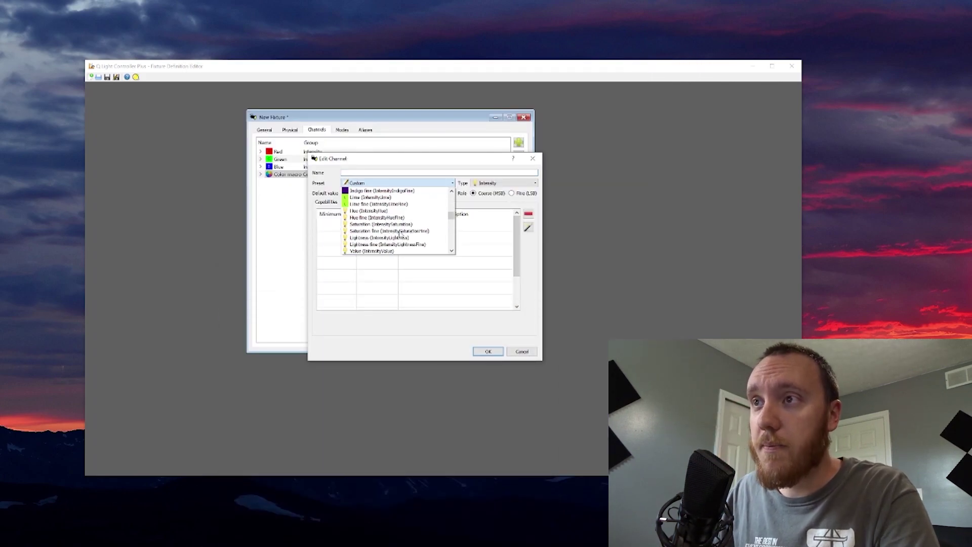
scroll(388, 236, "up", 1)
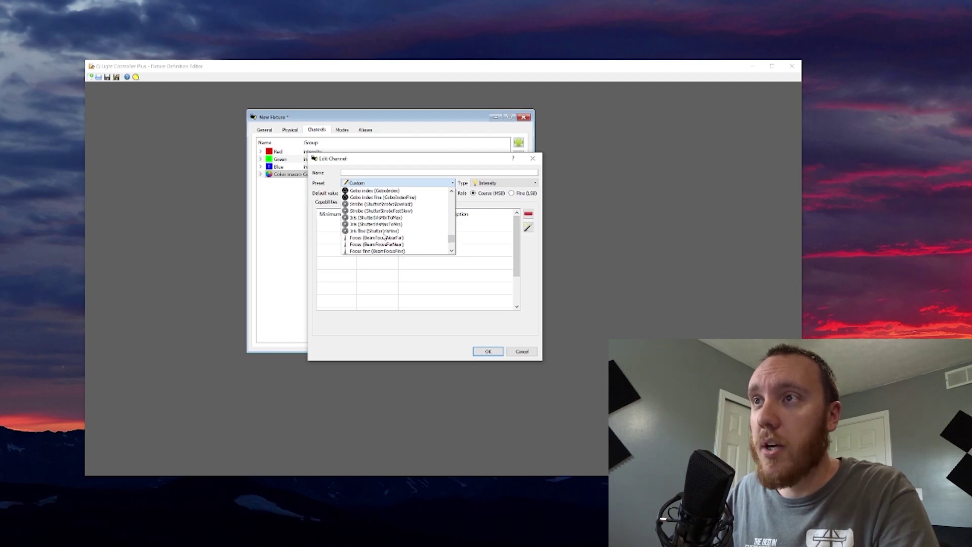
left_click(418, 204)
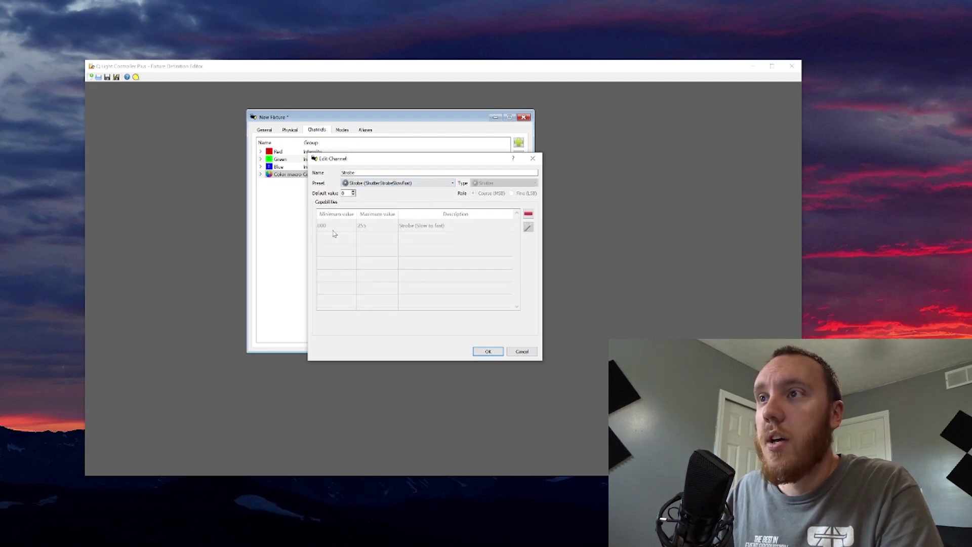
Check the CH5 value ranges in the photo and switch the Strobe channel's preset to Custom, keeping Shutter as its type
left_click(279, 544)
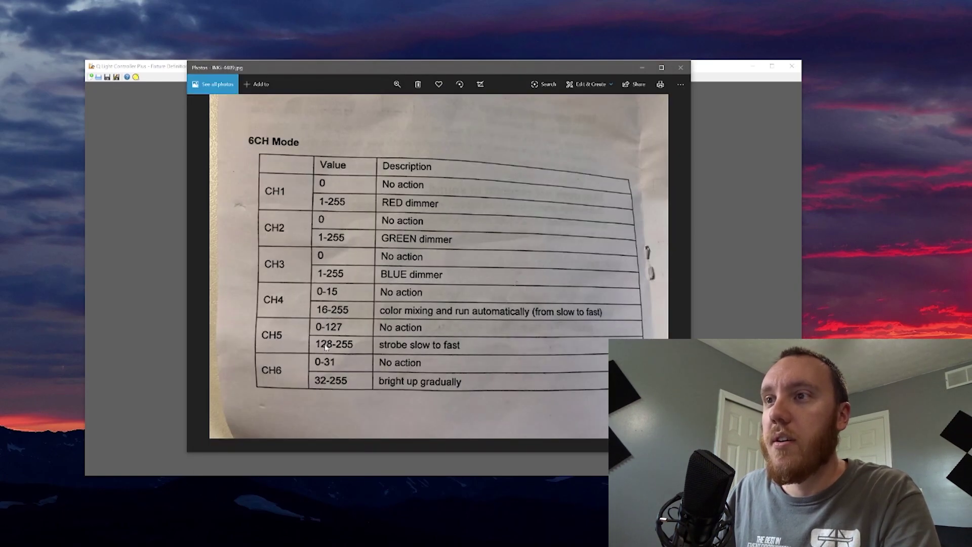
left_click(643, 68)
left_click(382, 183)
scroll(390, 200, "up", 10)
left_click(391, 191)
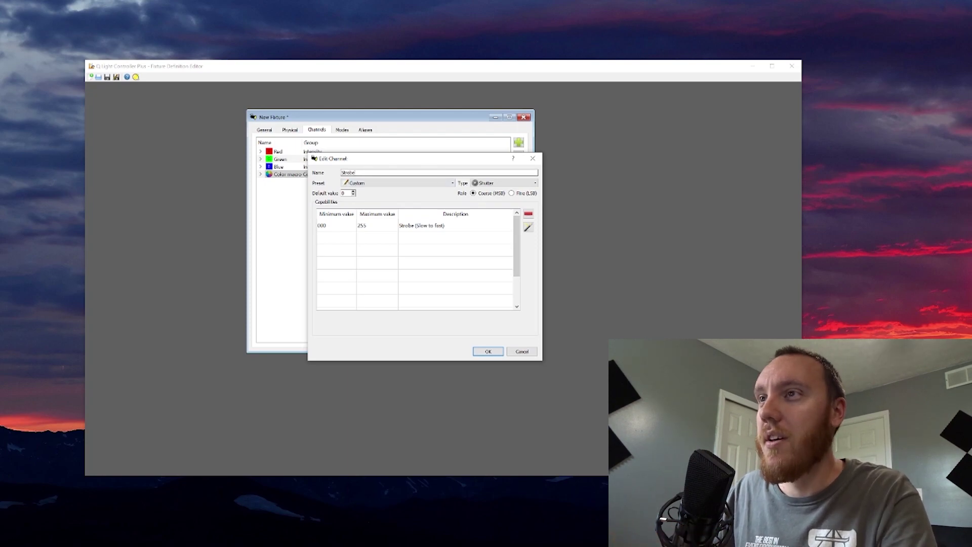
left_click(496, 183)
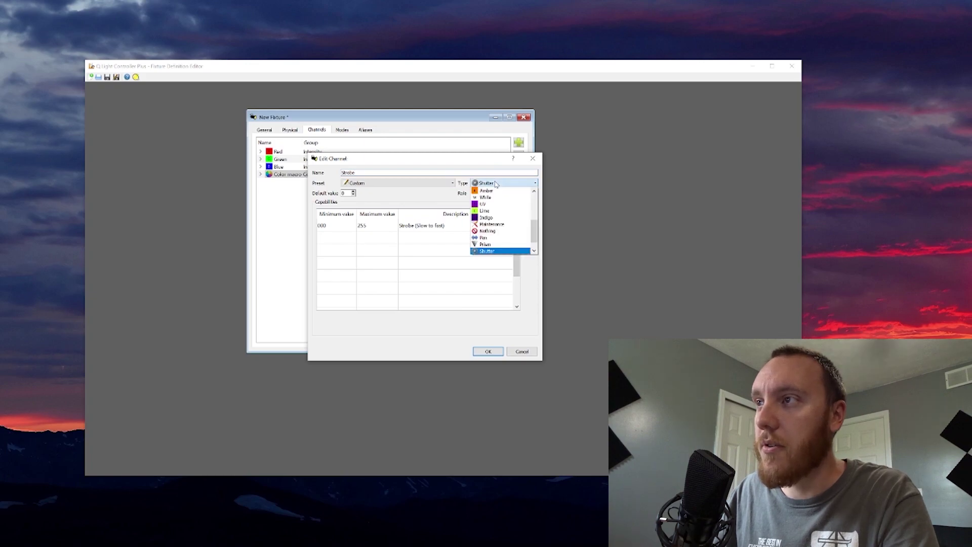
left_click(496, 183)
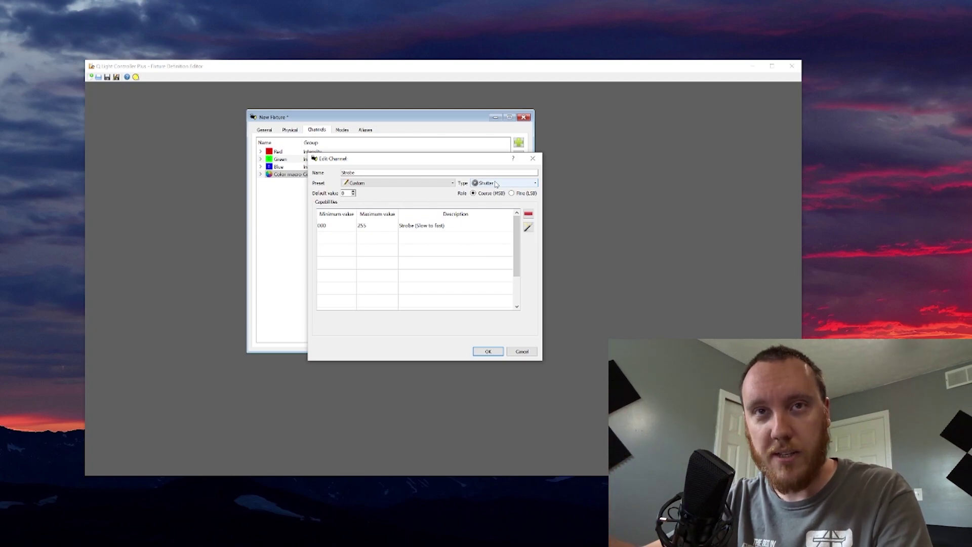
Set the Strobe channel's first capability to the range 0 to 127 with the description No Action, following CH5 in the photo
key("alt+Tab")
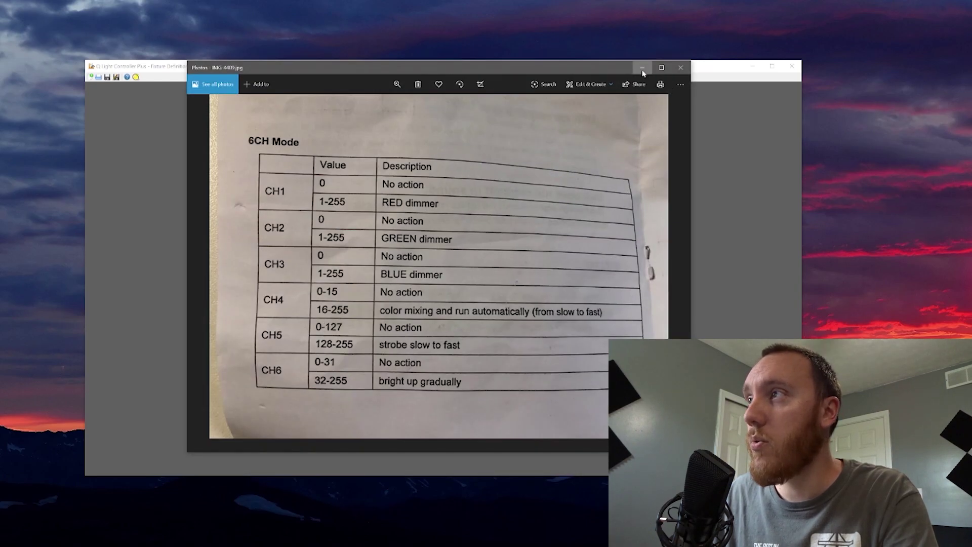
left_click(642, 69)
left_click(365, 224)
type("127")
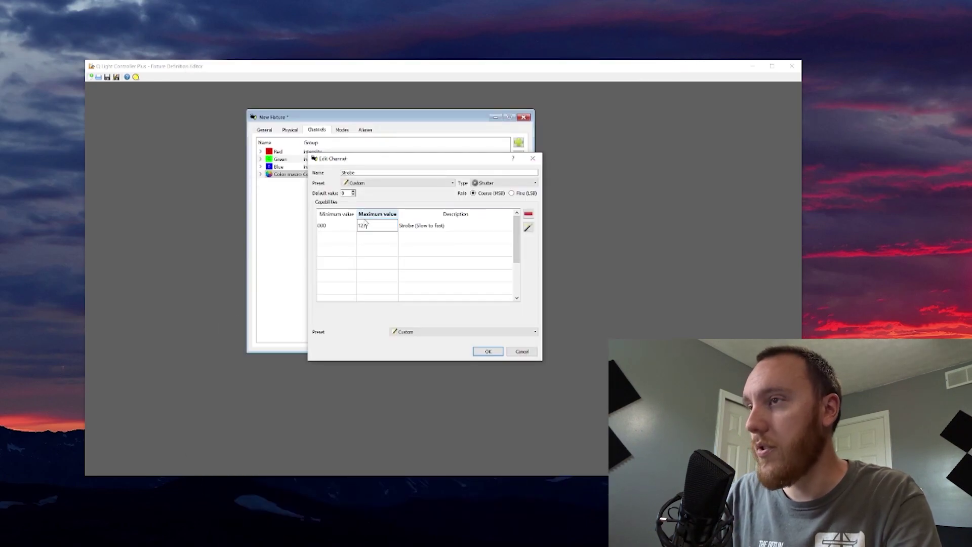
left_click(460, 230)
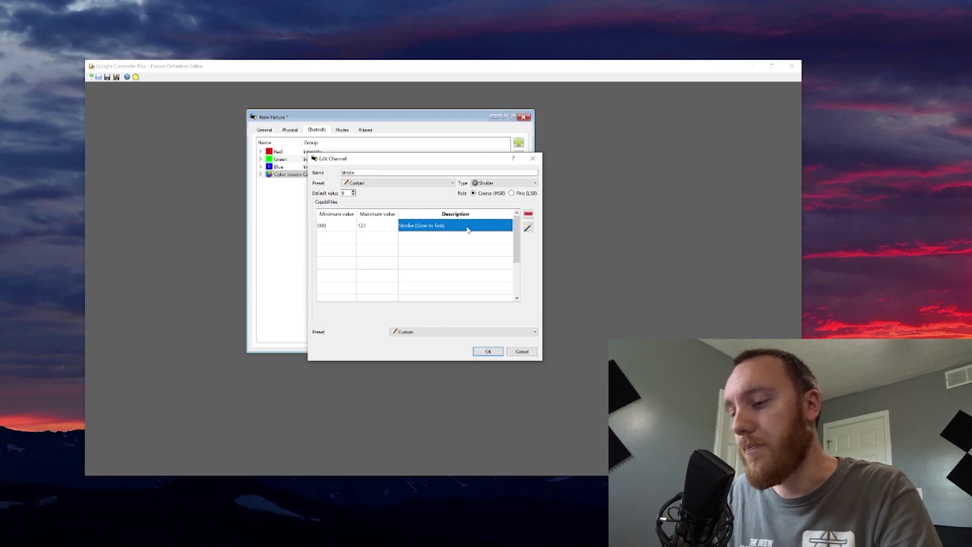
type("No Act")
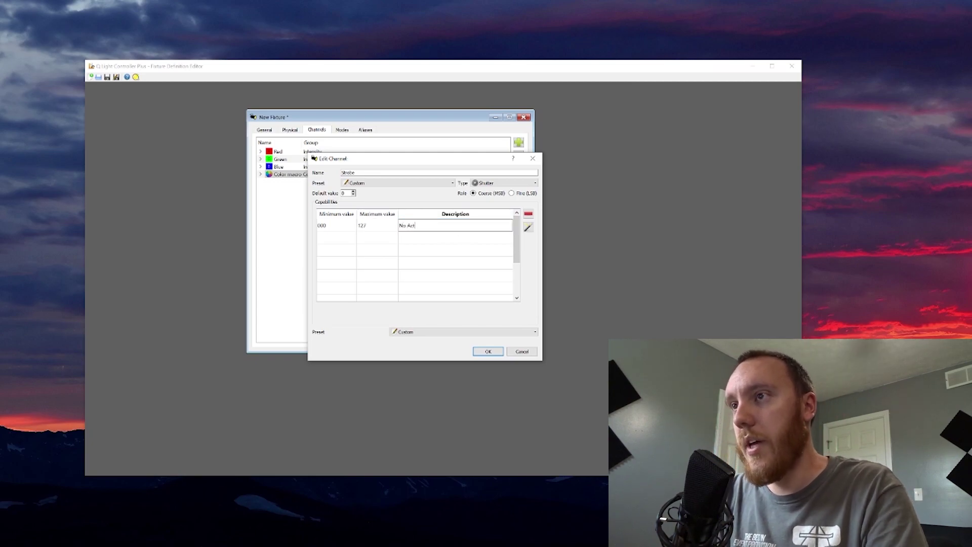
Add a second capability from 128 to 255 described as Strobe Slow to Fast and save the Strobe channel
left_click(348, 238)
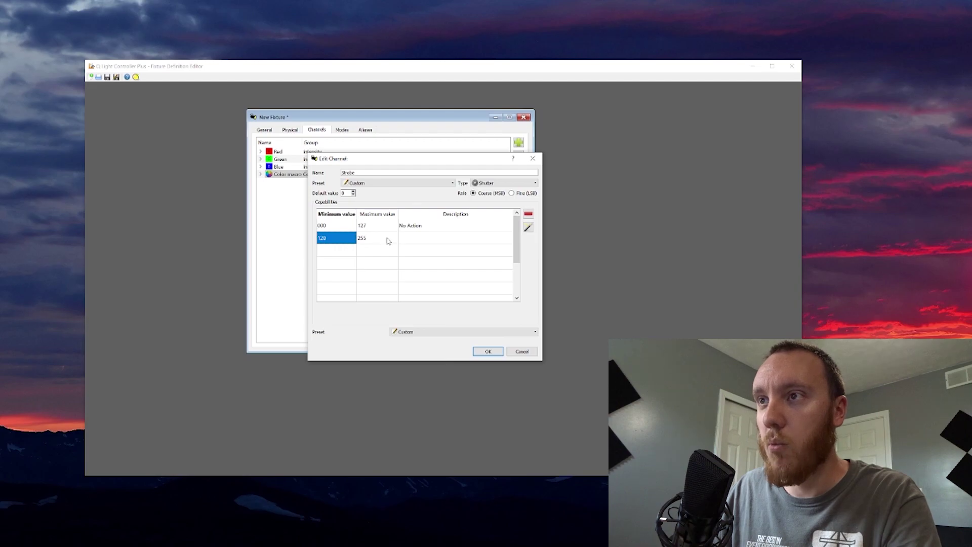
left_click(430, 241)
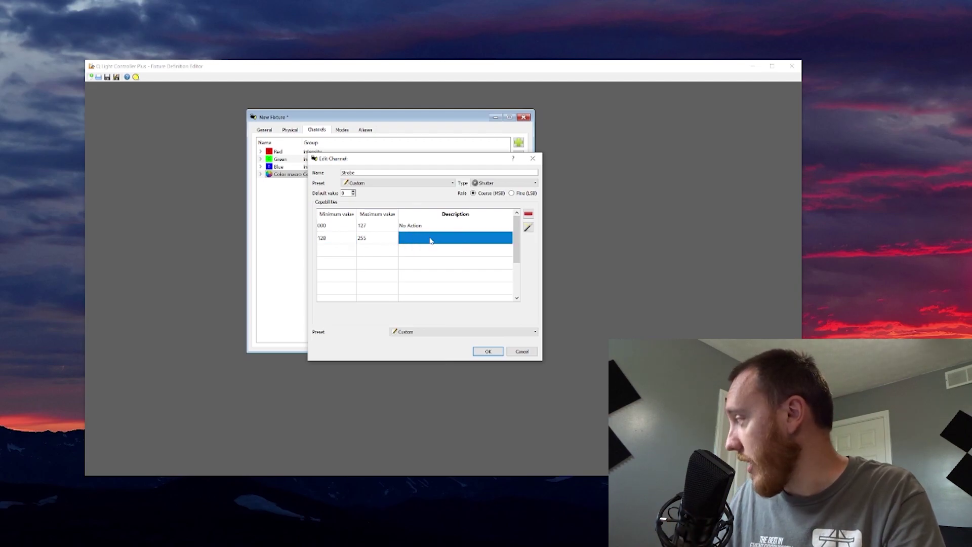
type("S")
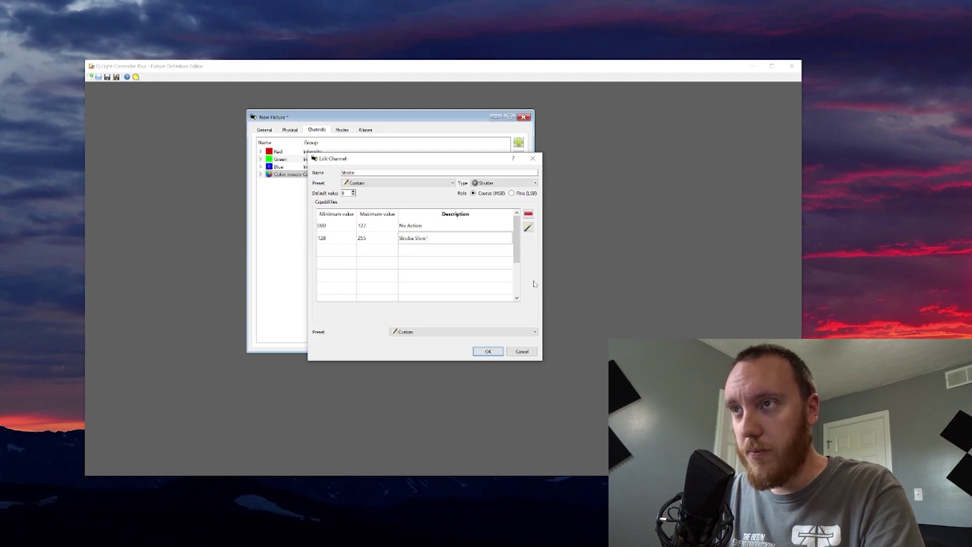
type("trobe Slow to Fast")
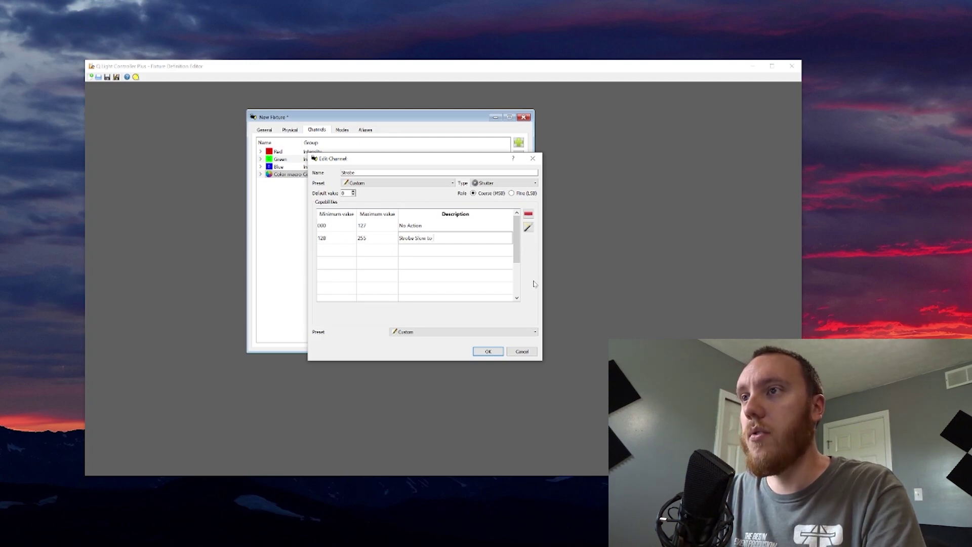
left_click(487, 352)
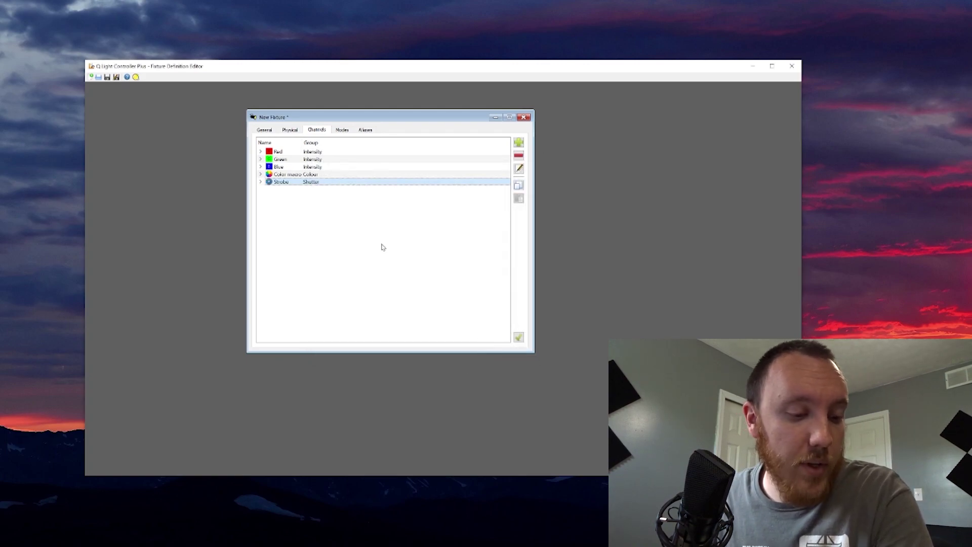
Check CH6 in the fixture photo, start a sixth channel from the Dimmer (IntensityDimmer) preset and switch its preset to Custom
left_click(522, 143)
key("alt+Tab")
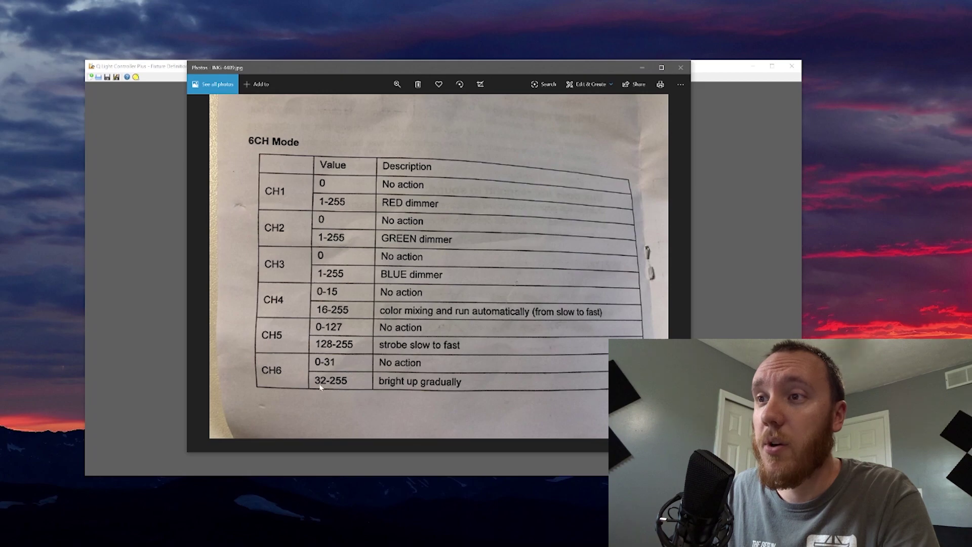
left_click(643, 69)
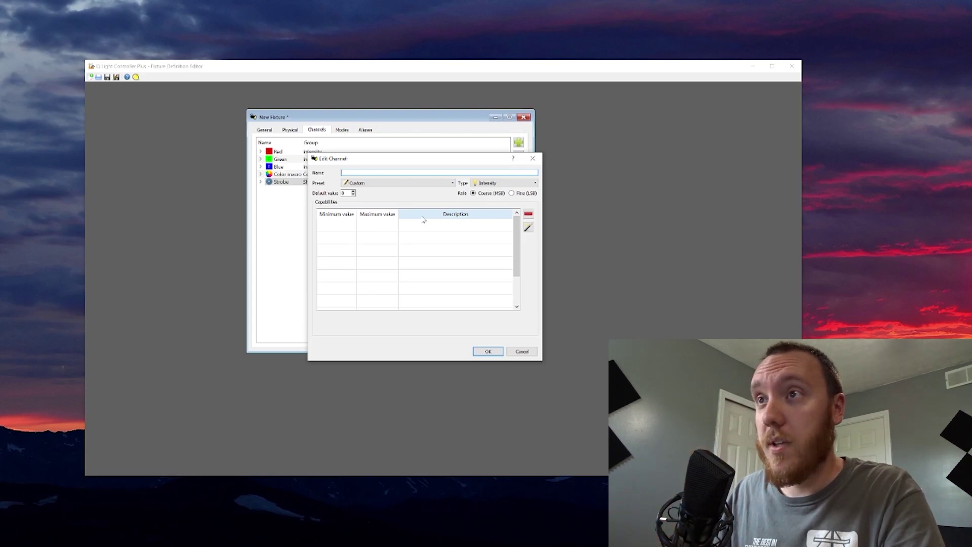
left_click(435, 183)
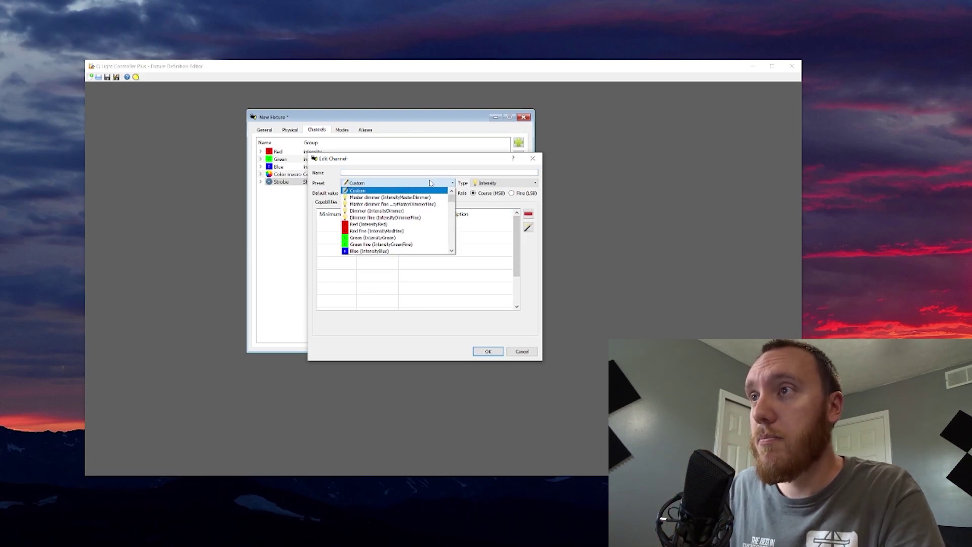
left_click(421, 211)
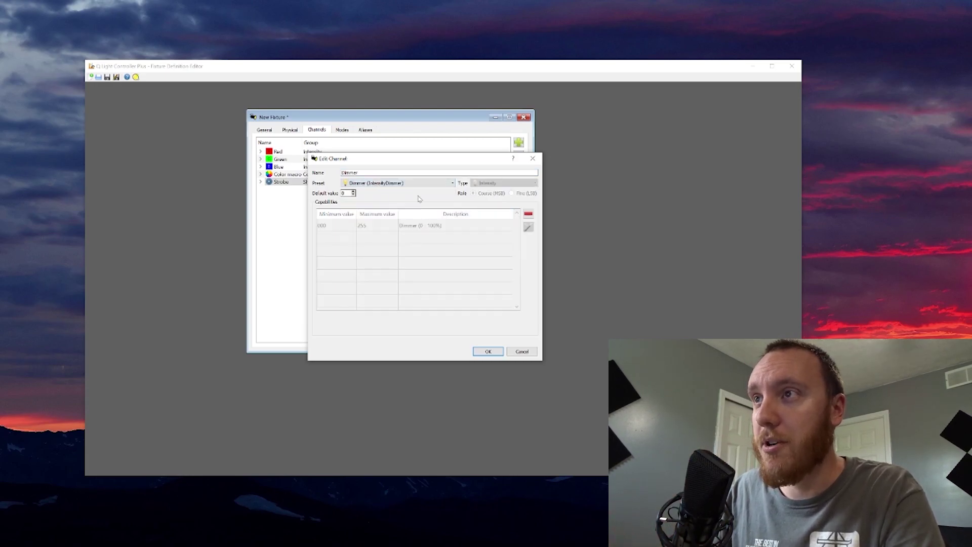
left_click(452, 184)
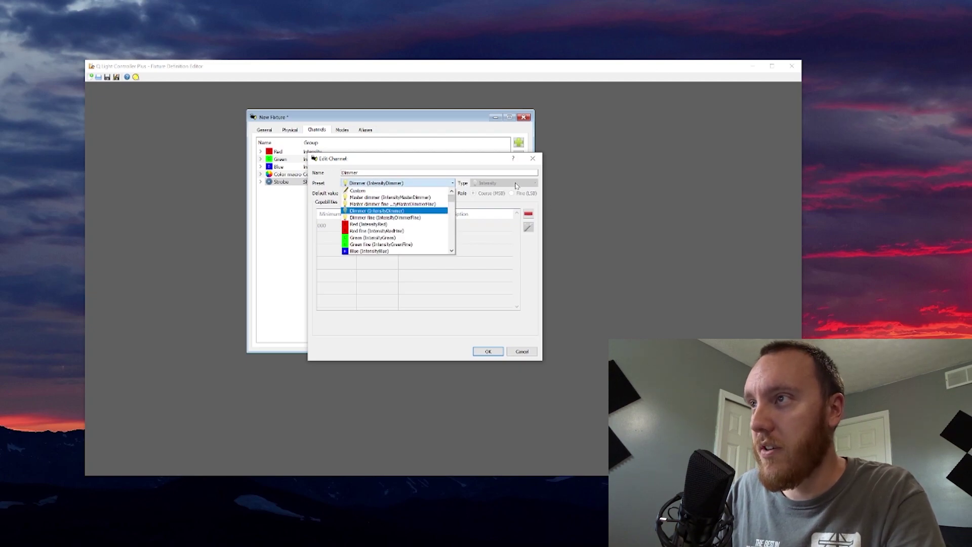
left_click(370, 190)
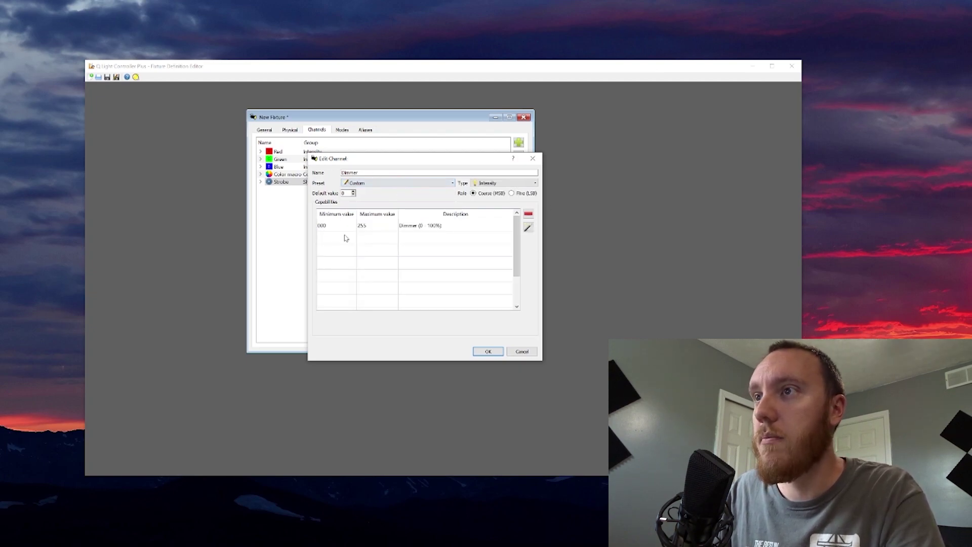
Set the Dimmer channel's first capability to the range 0 to 31 with the description No Action
left_click(377, 226)
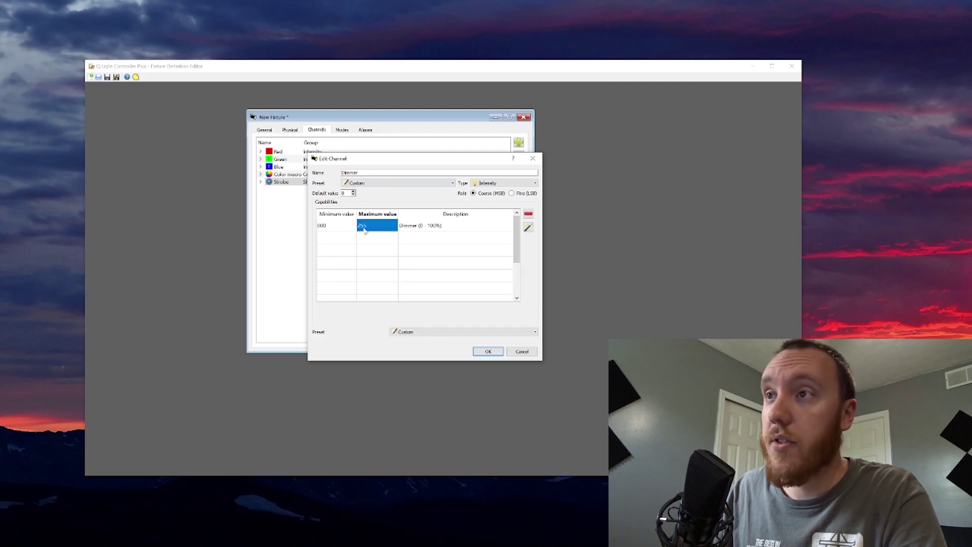
type("1")
left_click(461, 229)
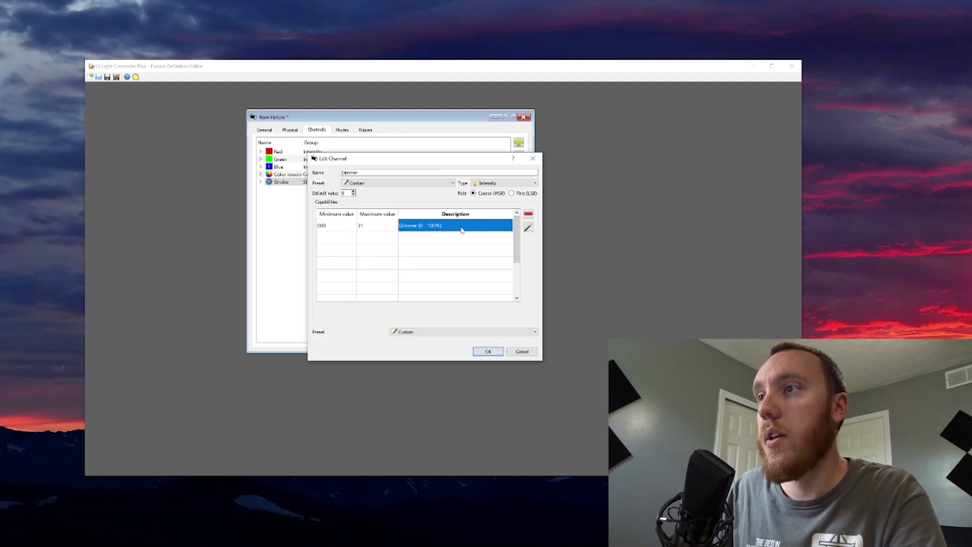
left_click_drag(457, 230, 405, 235)
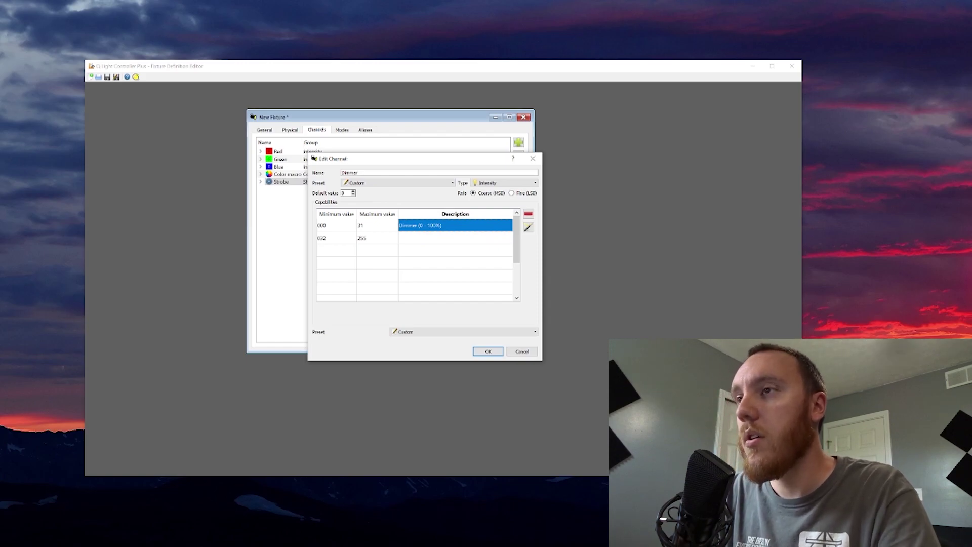
type("No Action")
key("Tab")
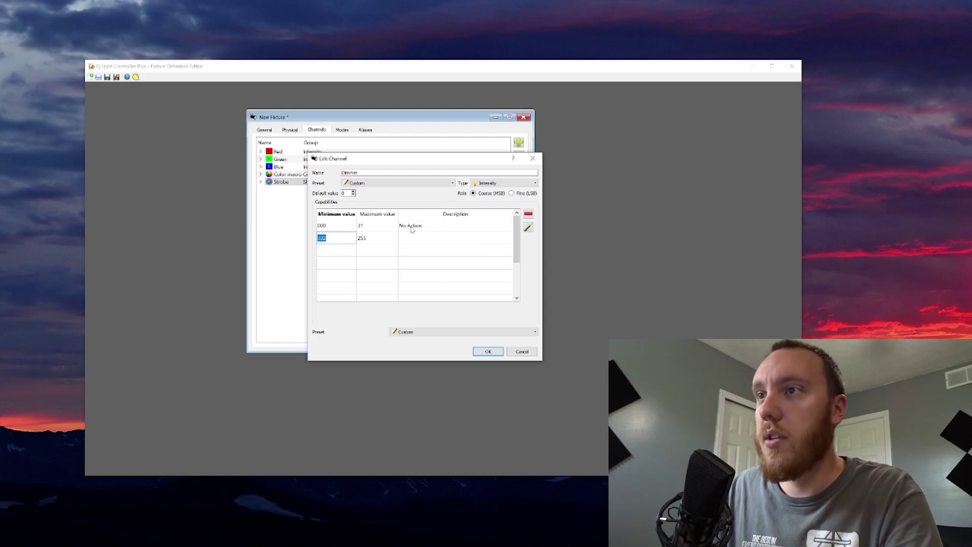
Describe the Dimmer channel's second capability, 32 to 255, as Dimmer Low to High and save the channel
left_click(429, 242)
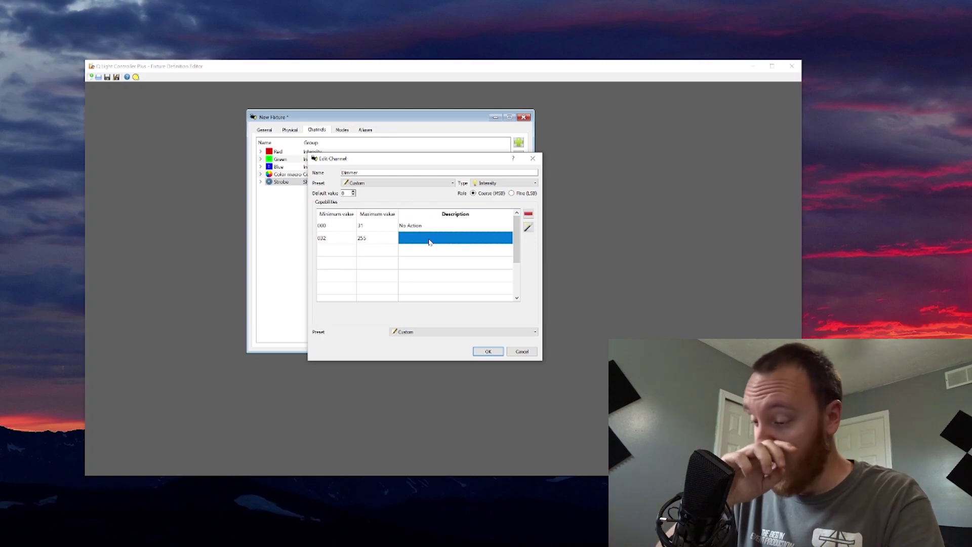
type("Dimmer")
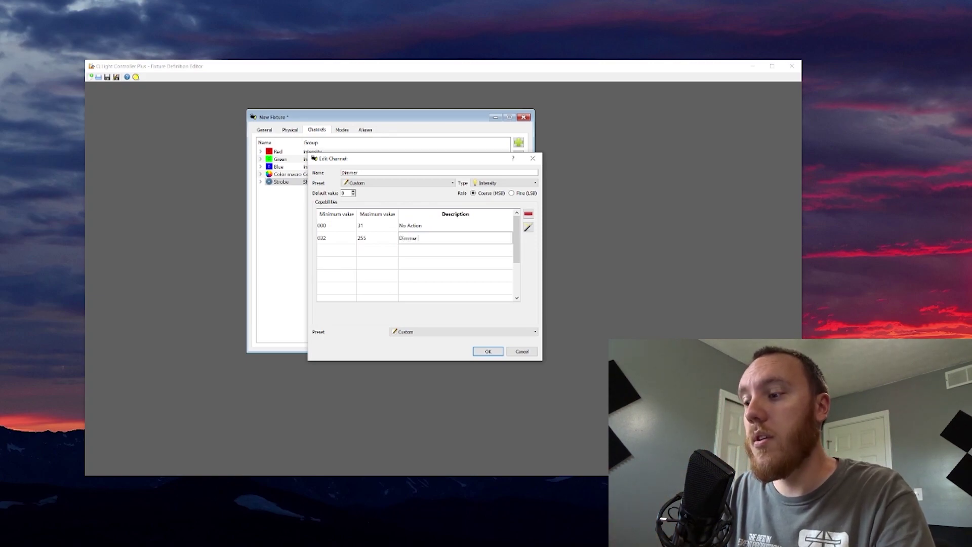
type(" Low to High")
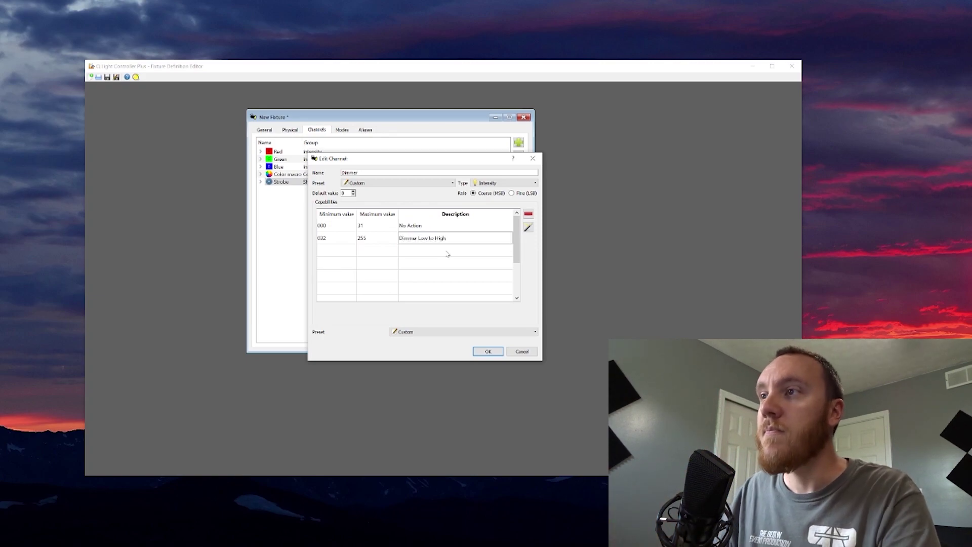
left_click(487, 352)
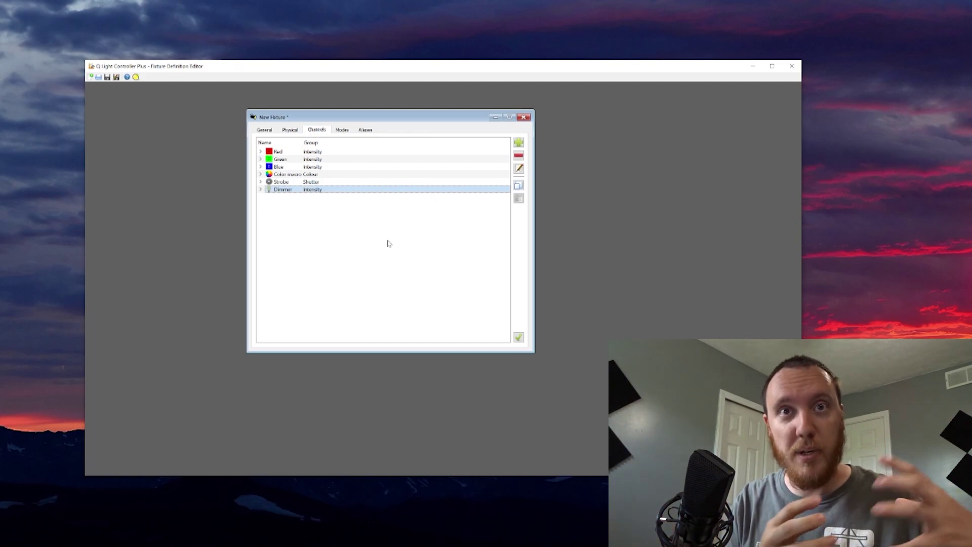
Add a fixture mode named 3CH containing the Red, Green and Blue channels in that order
left_click(342, 130)
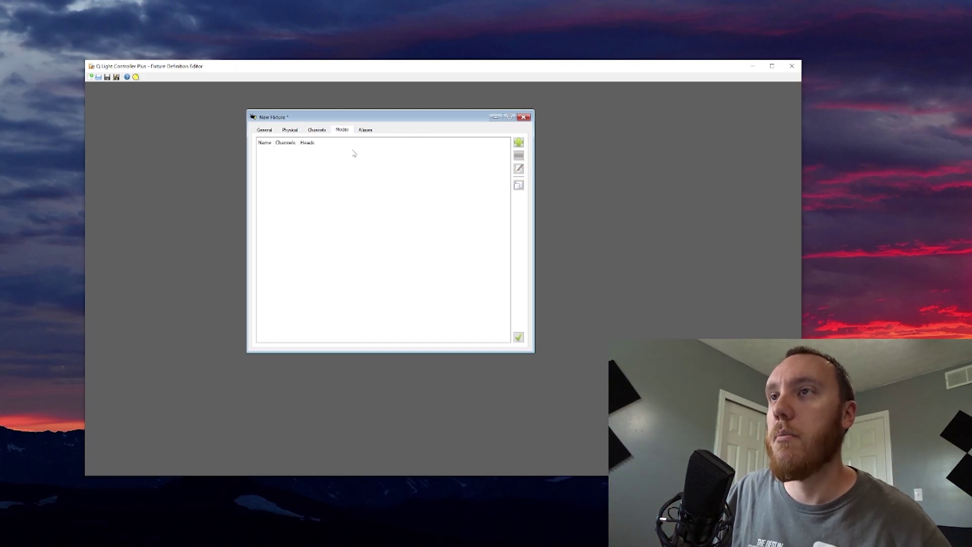
left_click(519, 143)
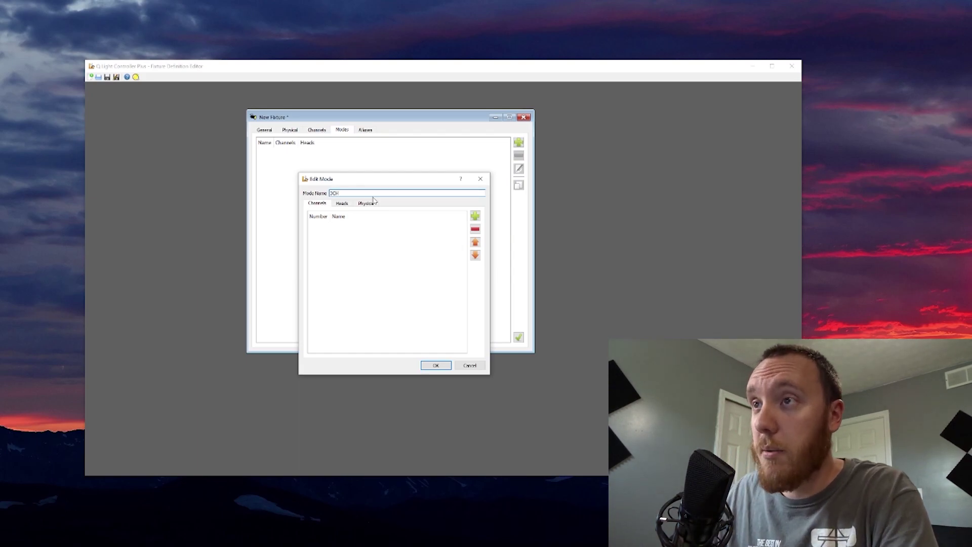
left_click(474, 217)
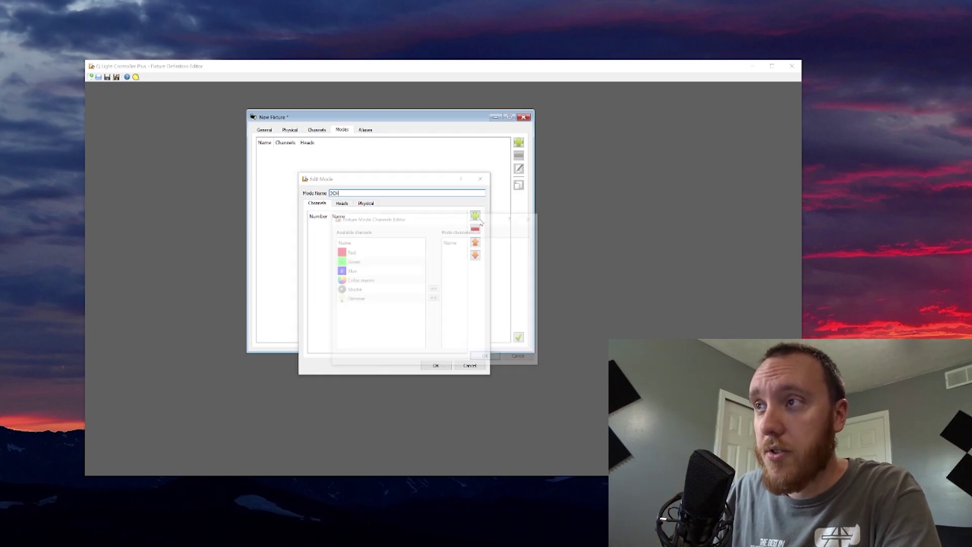
left_click(372, 252)
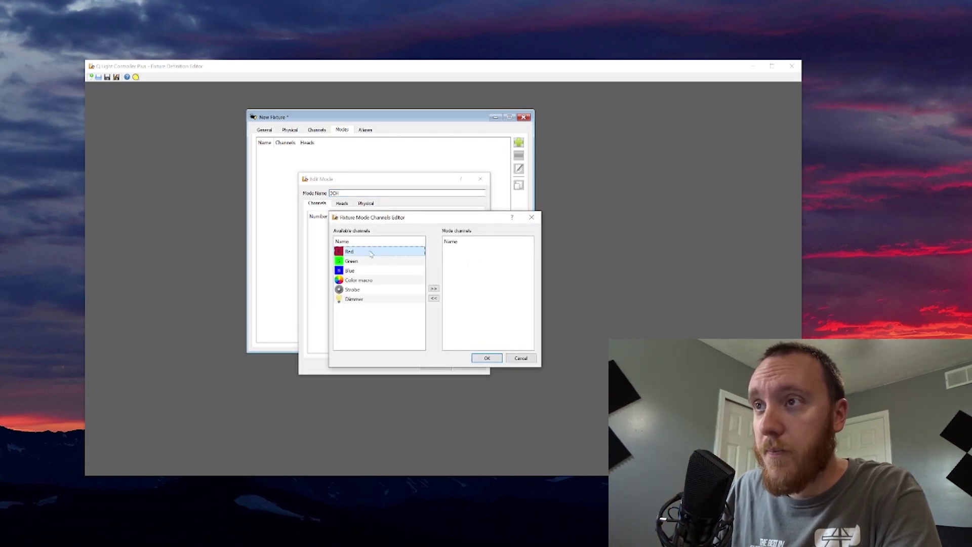
left_click(434, 289)
left_click(434, 288)
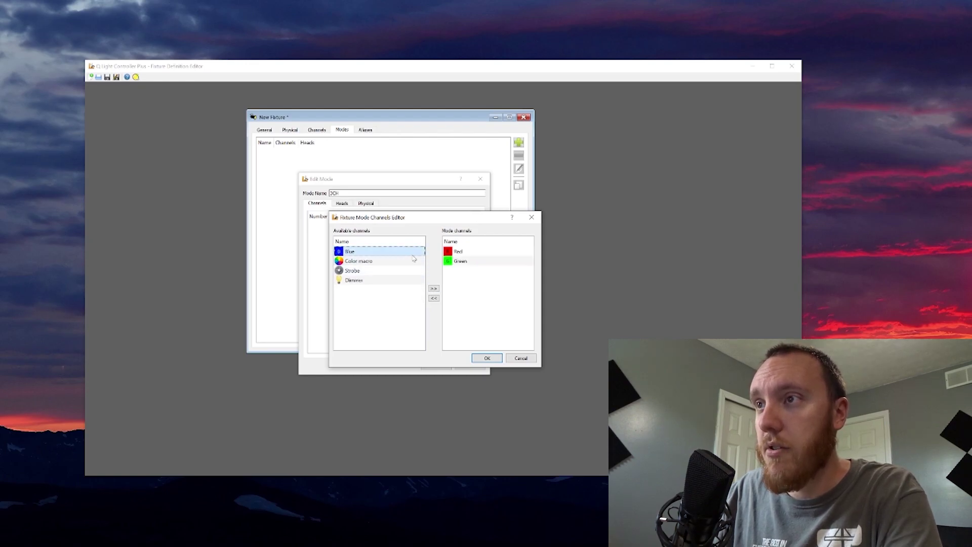
left_click(434, 288)
left_click(486, 358)
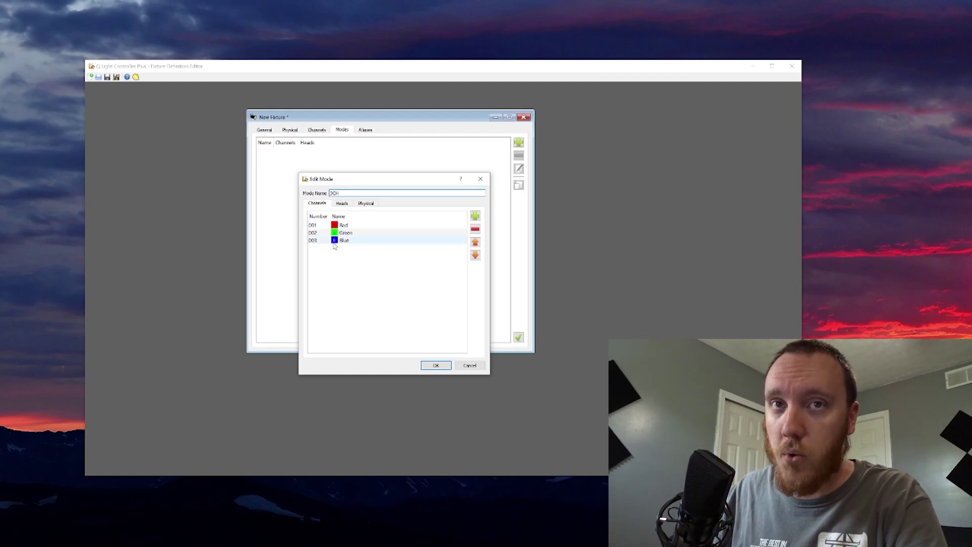
Try reordering the Green channel within the 3CH mode and return it to second place
left_click(369, 233)
left_click(476, 256)
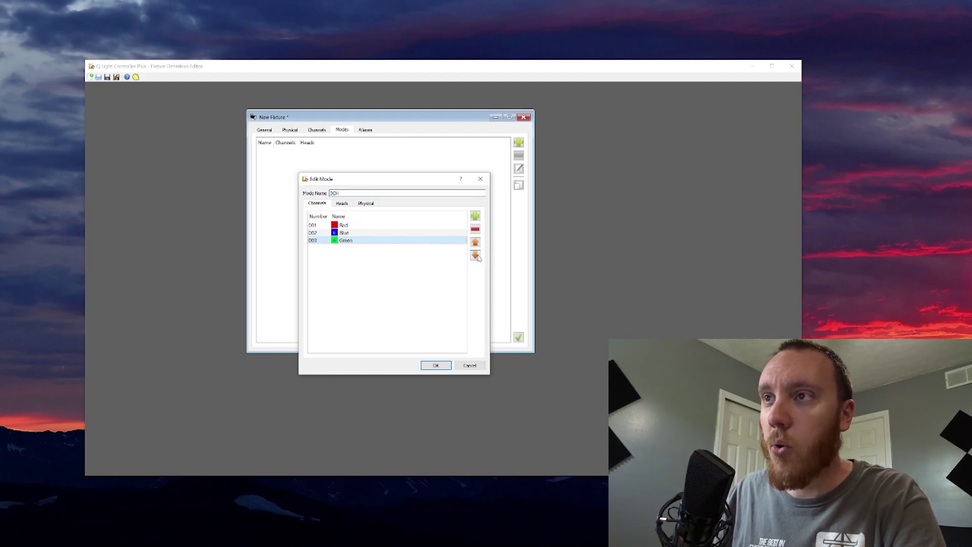
left_click(475, 242)
left_click(475, 242)
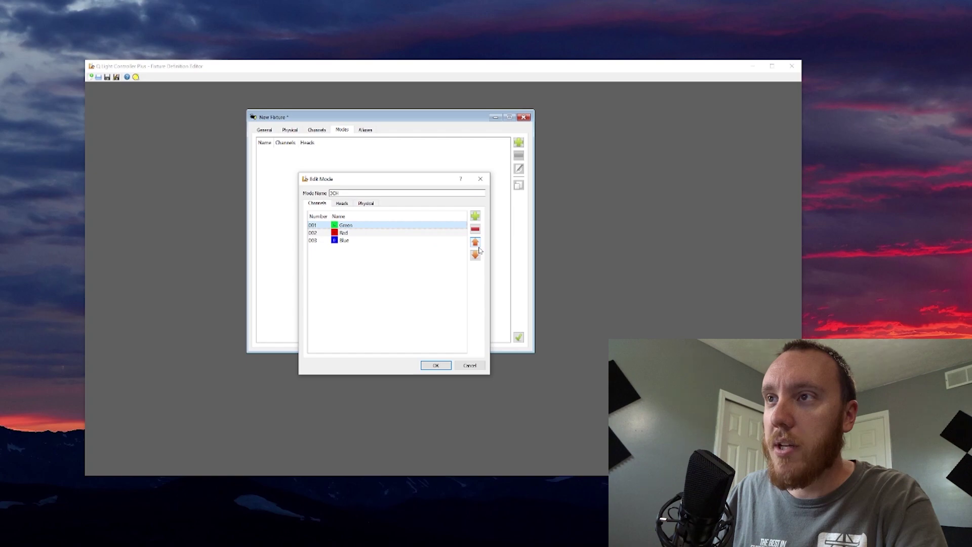
left_click(477, 256)
left_click(476, 256)
left_click(476, 244)
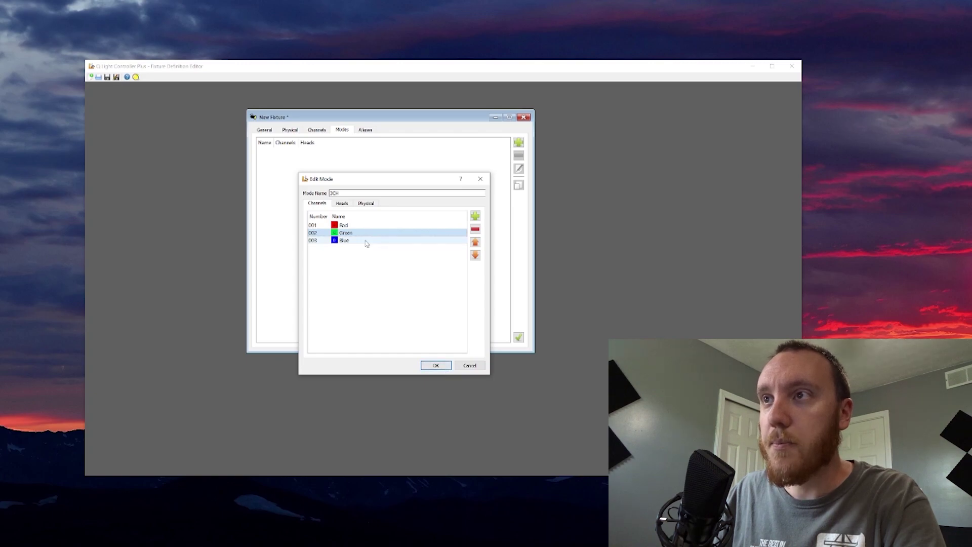
Check the 3CH mode's heads and physical settings and save the mode
left_click(343, 204)
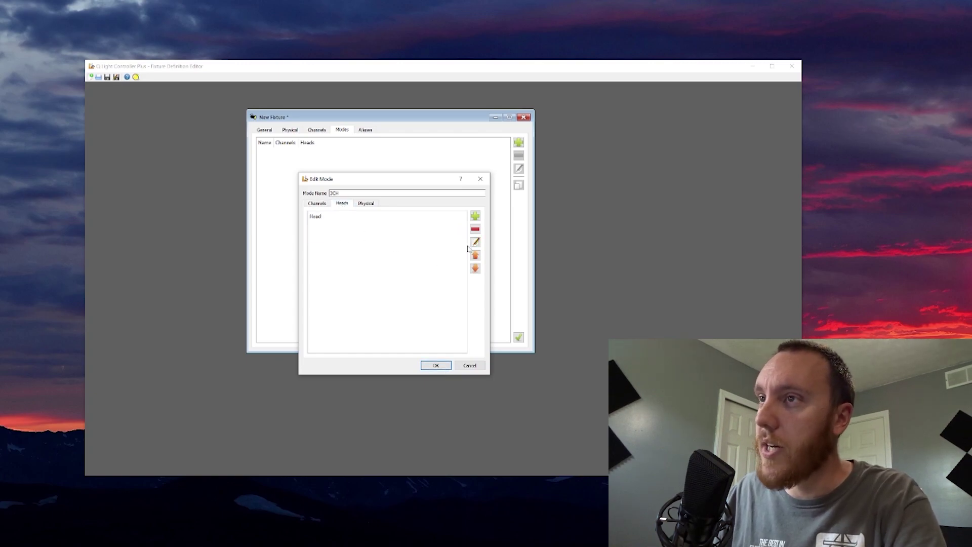
left_click(369, 204)
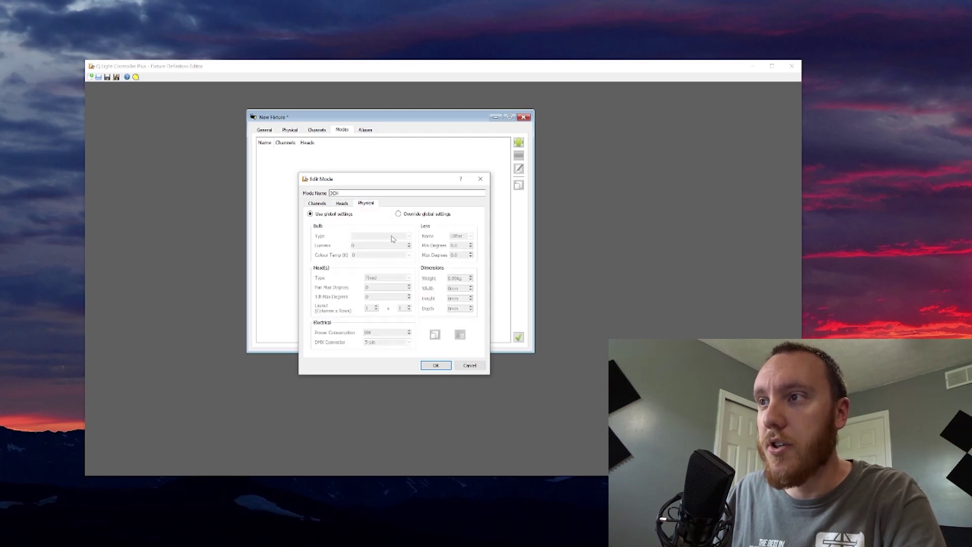
left_click(324, 204)
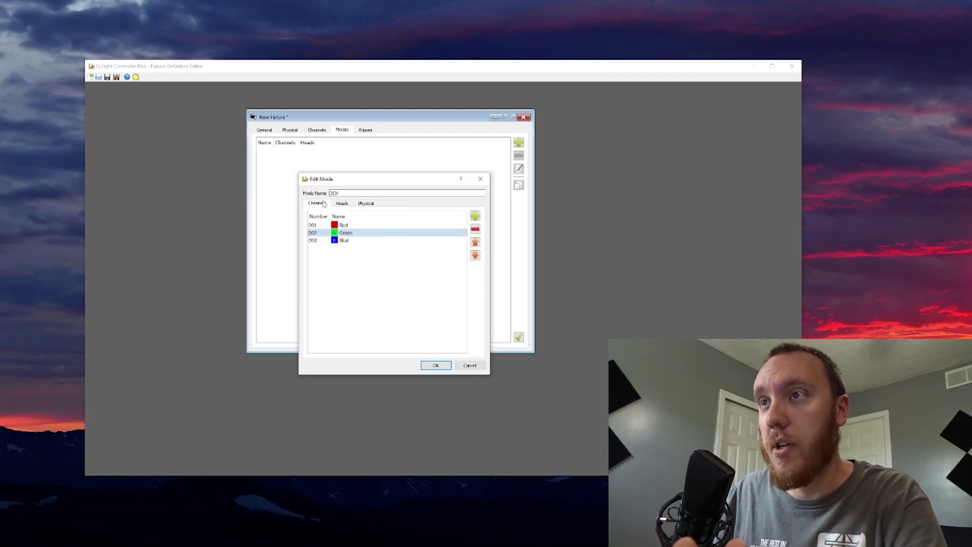
left_click(437, 365)
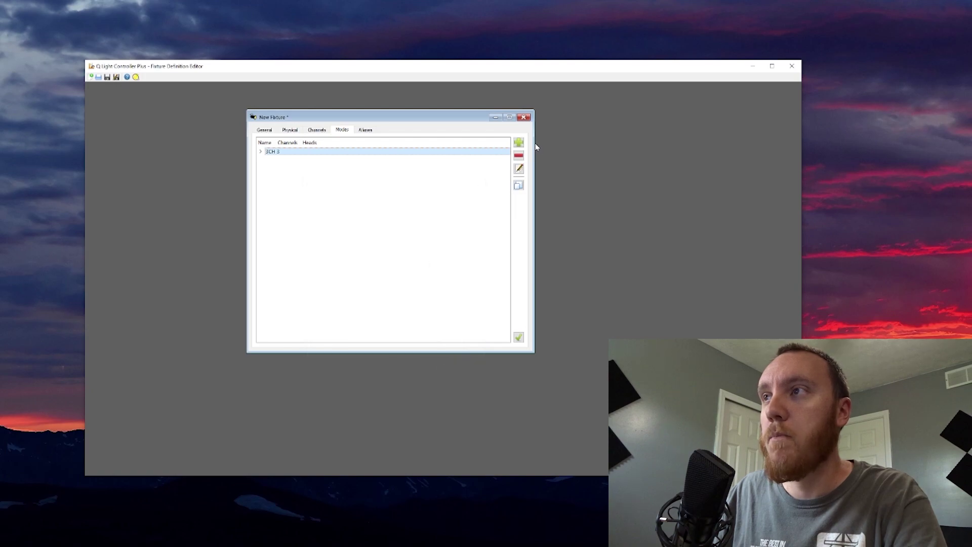
Add a second mode named 6CH containing Red, Green, Blue, Color macro, Strobe and Dimmer in that order
left_click(519, 143)
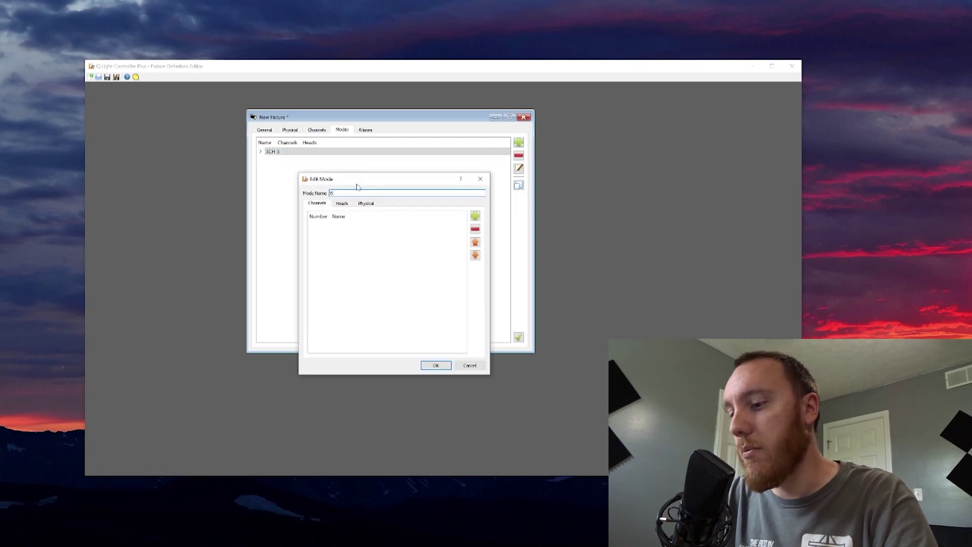
left_click(475, 216)
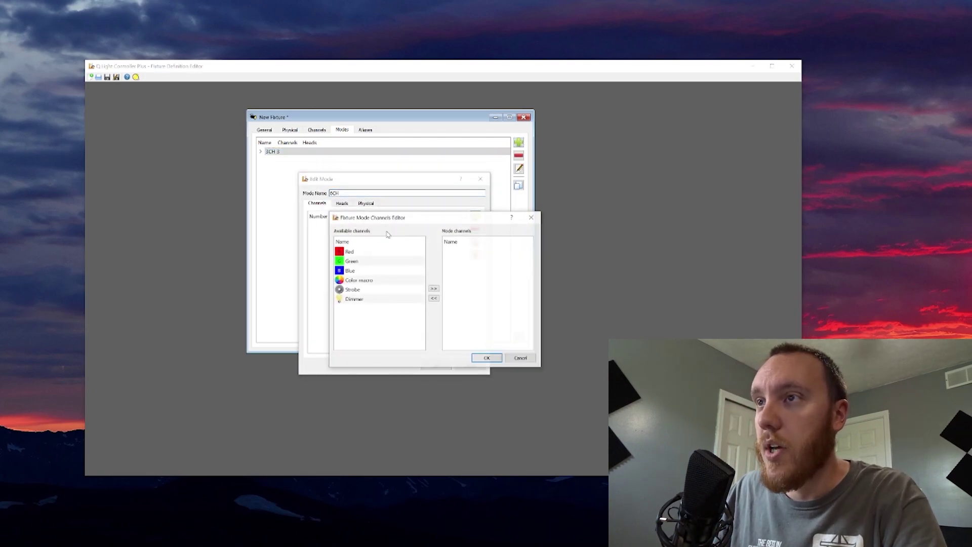
left_click(382, 251)
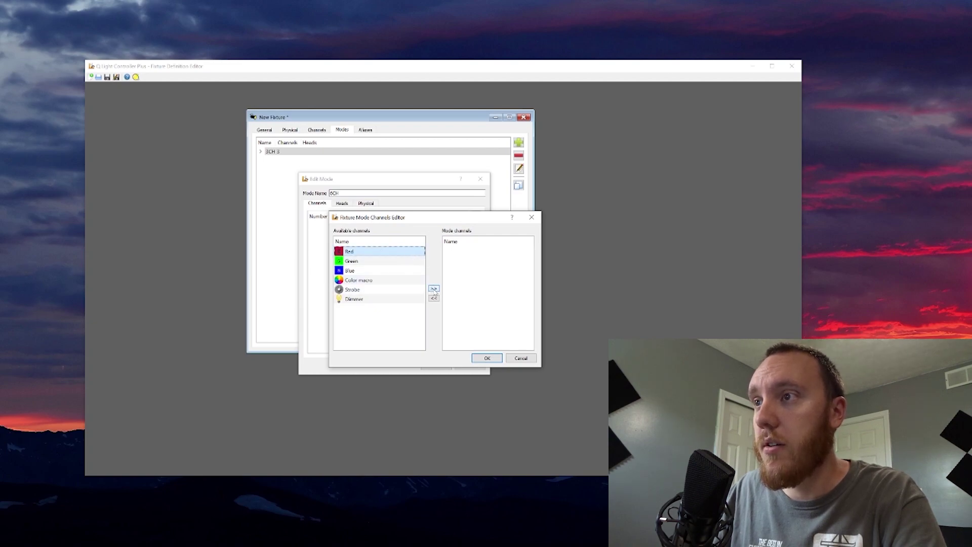
left_click(434, 288)
left_click(434, 289)
left_click(434, 288)
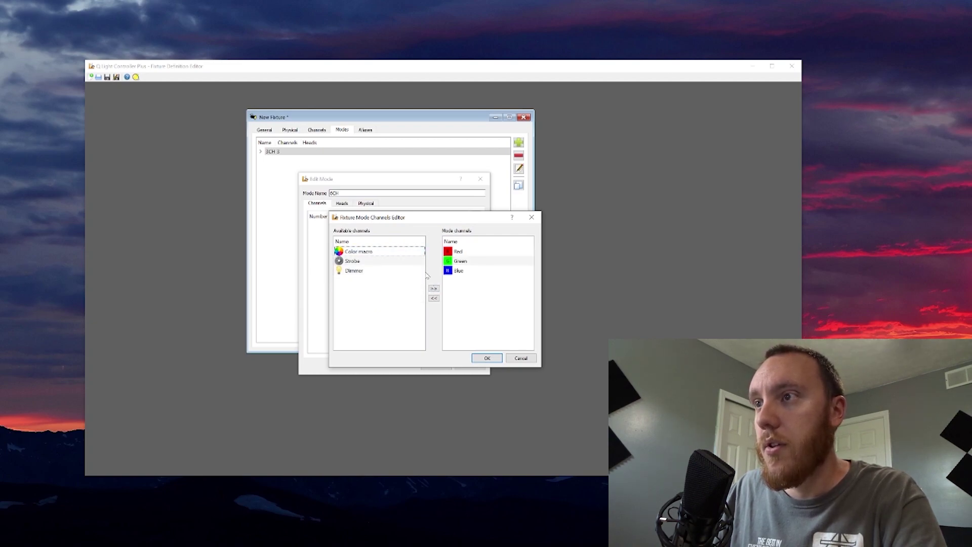
left_click(434, 288)
left_click(434, 288)
left_click(434, 288)
left_click(489, 358)
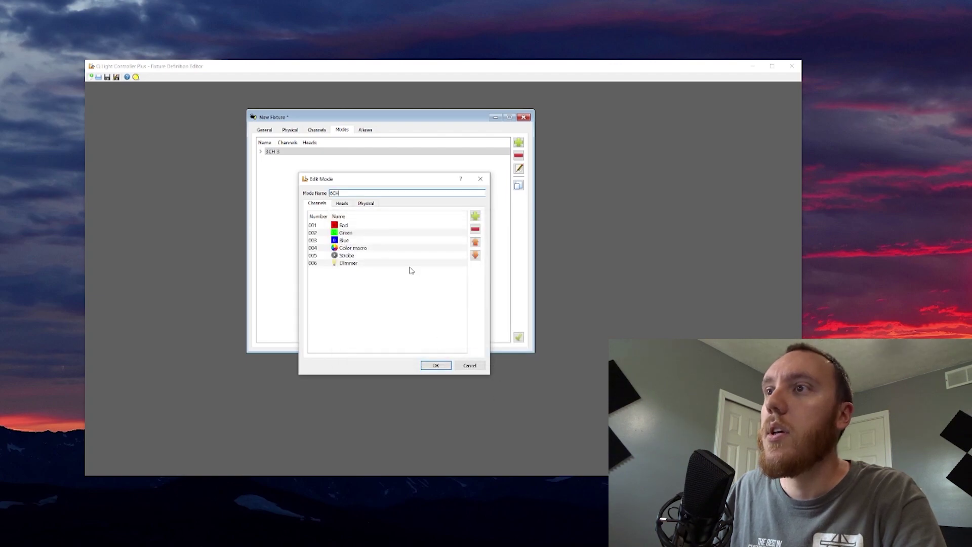
Try Dimmer above Strobe in the 6CH mode, restore Strobe to fifth place and save the mode
left_click(369, 263)
left_click(475, 242)
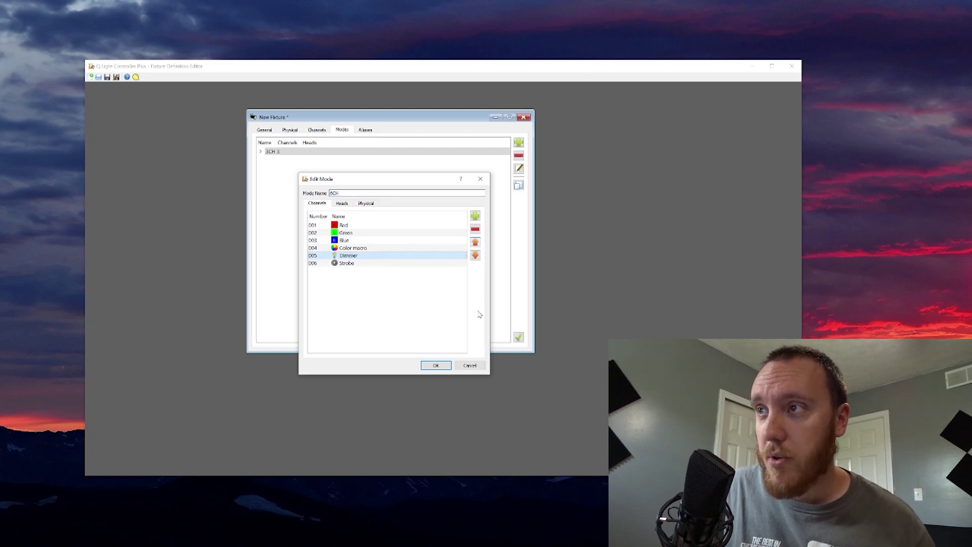
left_click(347, 263)
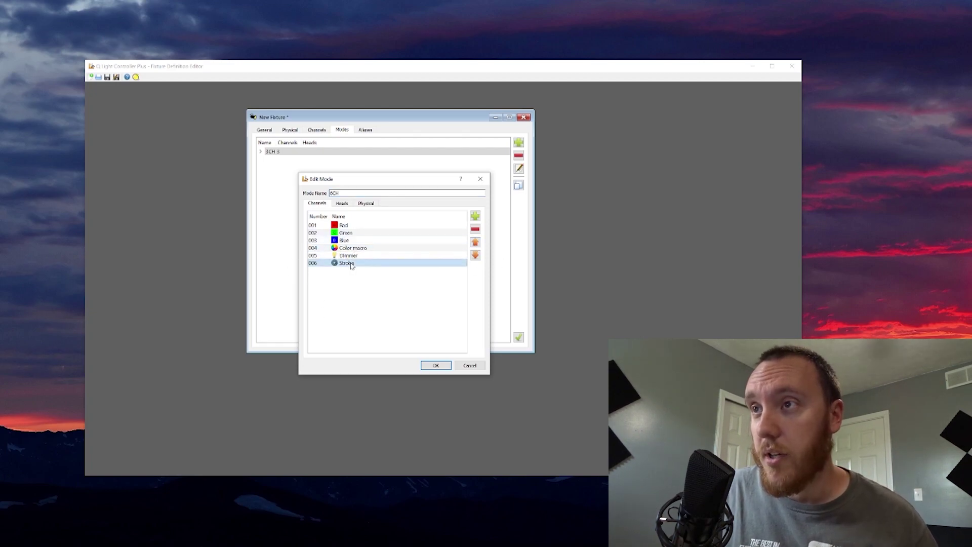
left_click(475, 242)
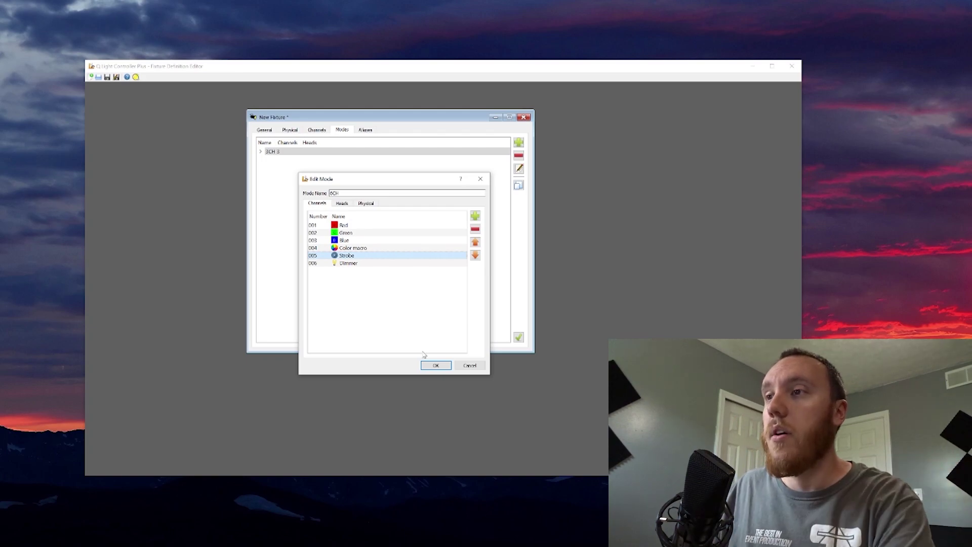
left_click(436, 366)
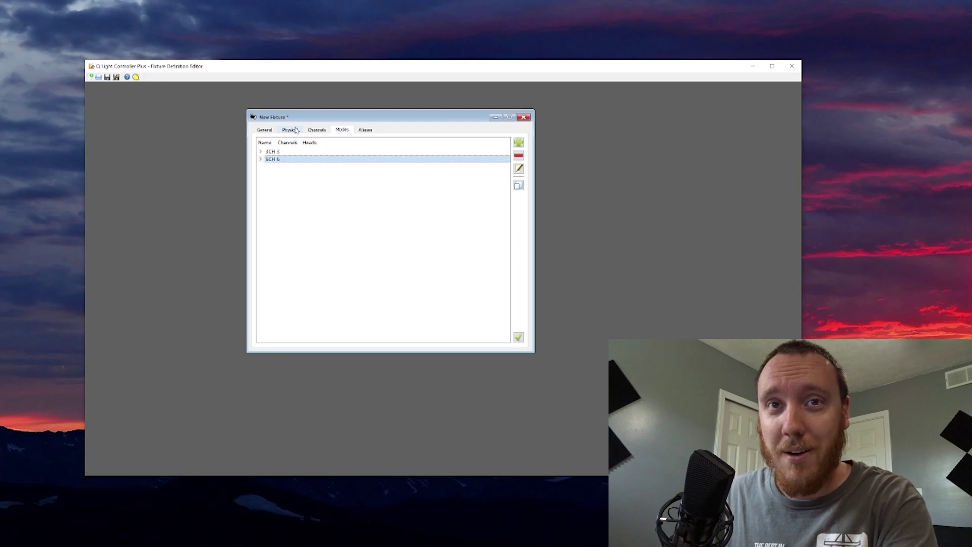
Check the destination path and save the fixture definition as Prolight-RGB-Flat-Par.qxf in the QLC+ Fixtures folder
left_click(116, 77)
left_click_drag(166, 73, 326, 117)
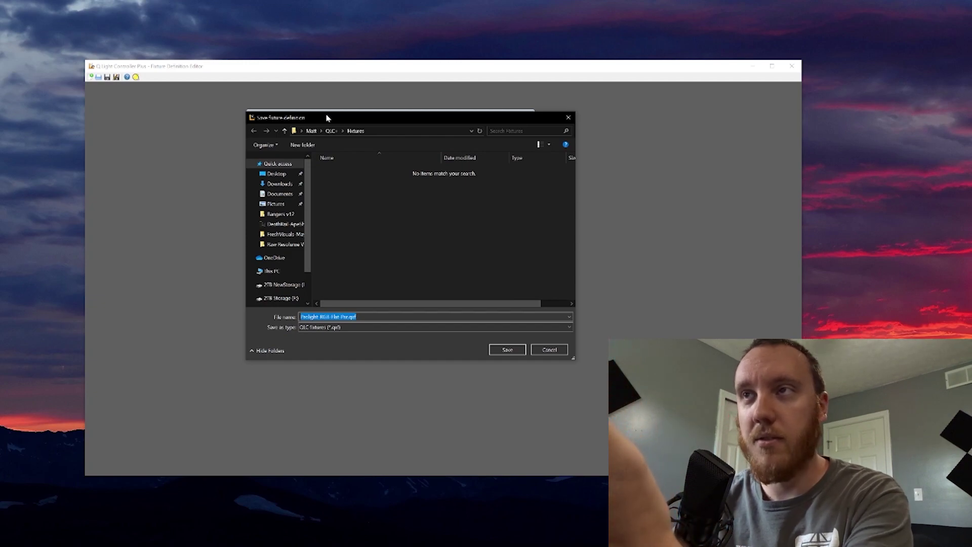
key("alt+d")
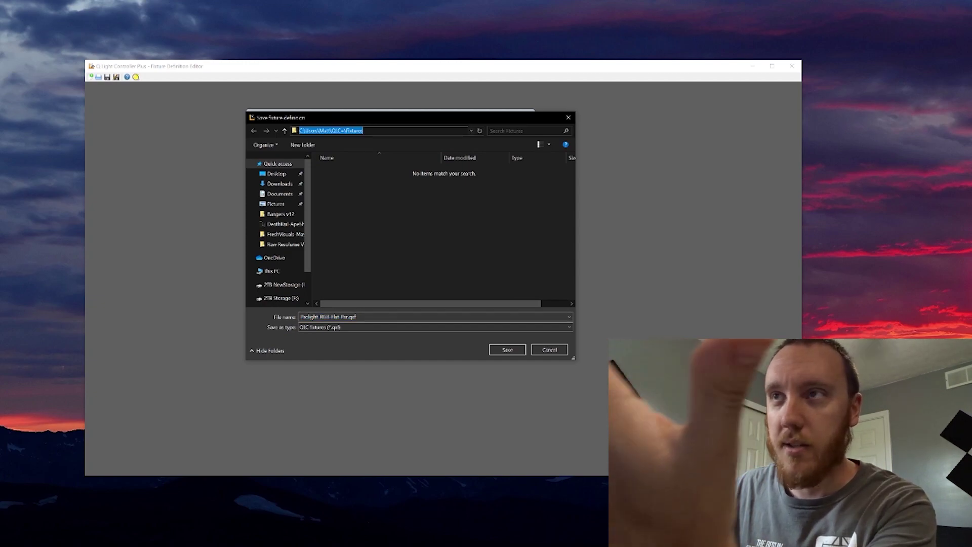
key("End")
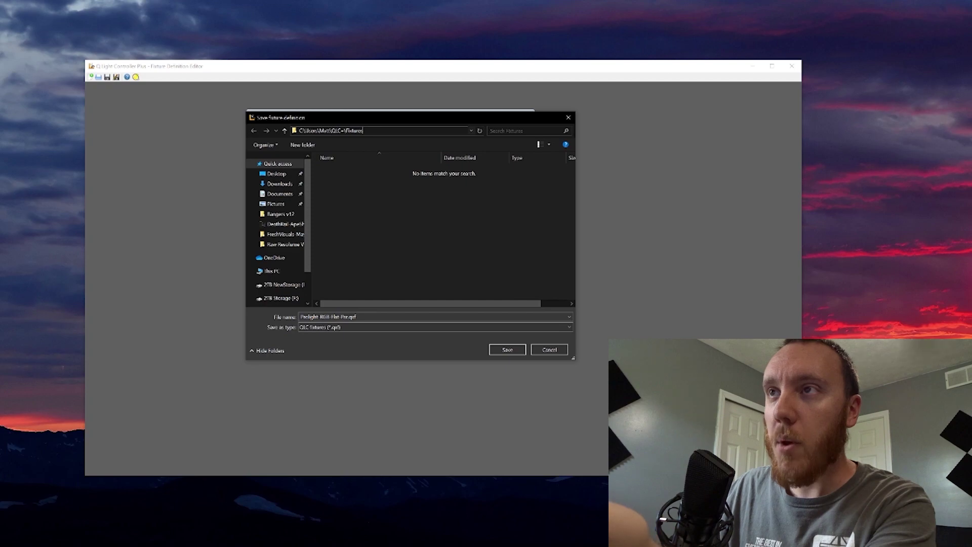
key("ctrl+shift+Right")
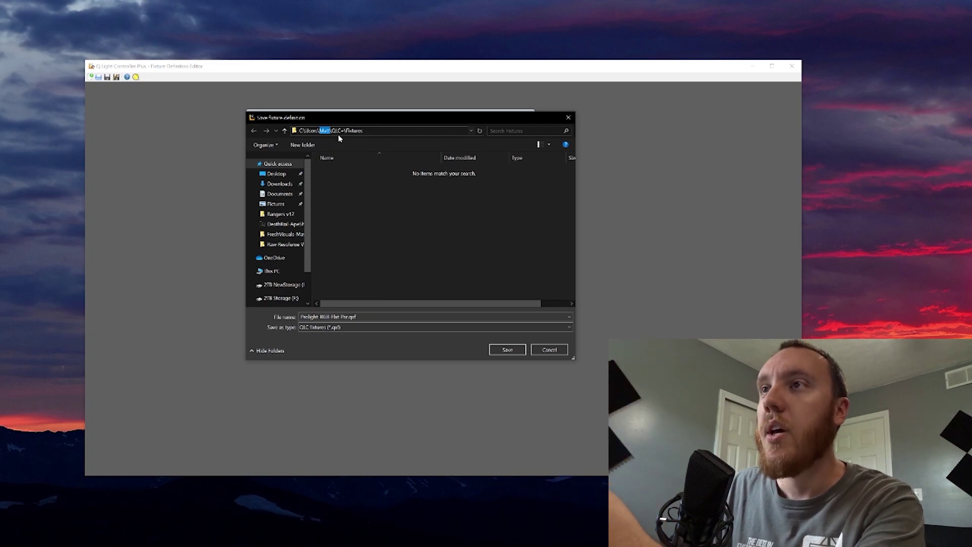
key("Right")
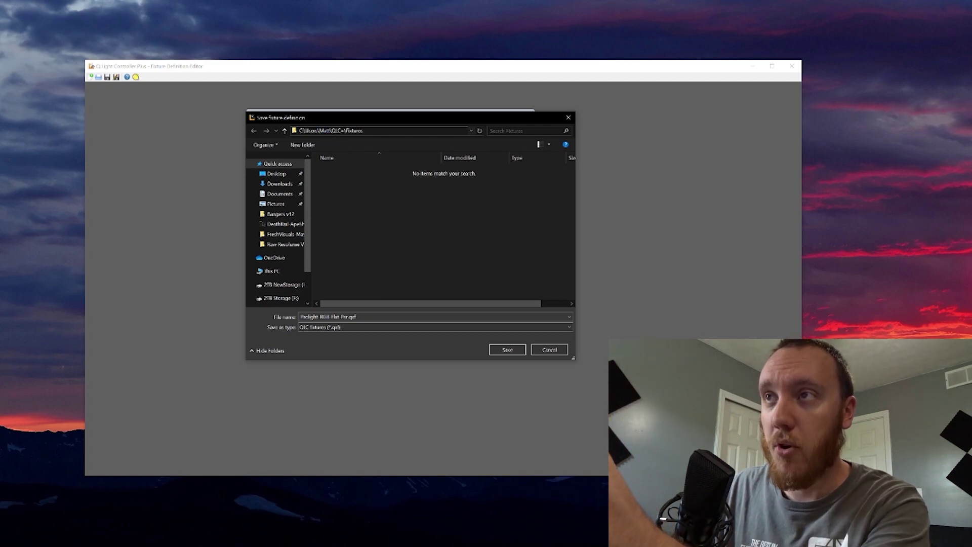
key("shift+End")
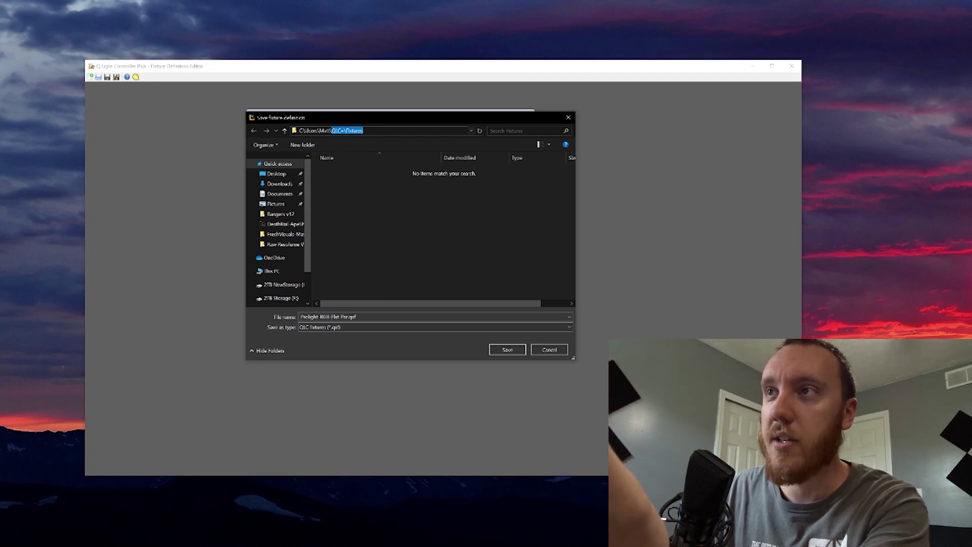
key("Right")
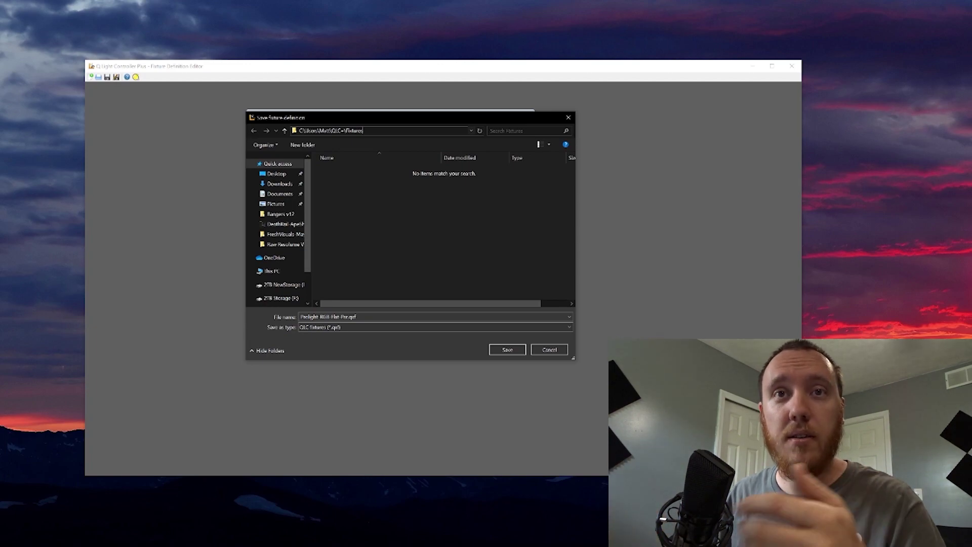
left_click(500, 350)
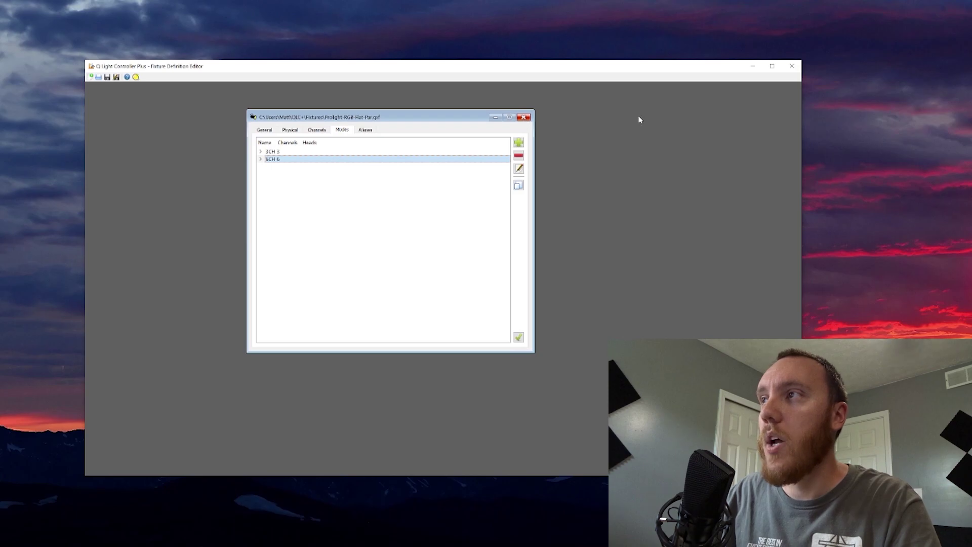
Close the fixture definition editor and launch qlcplus.exe from the QLC+ folder
left_click(793, 66)
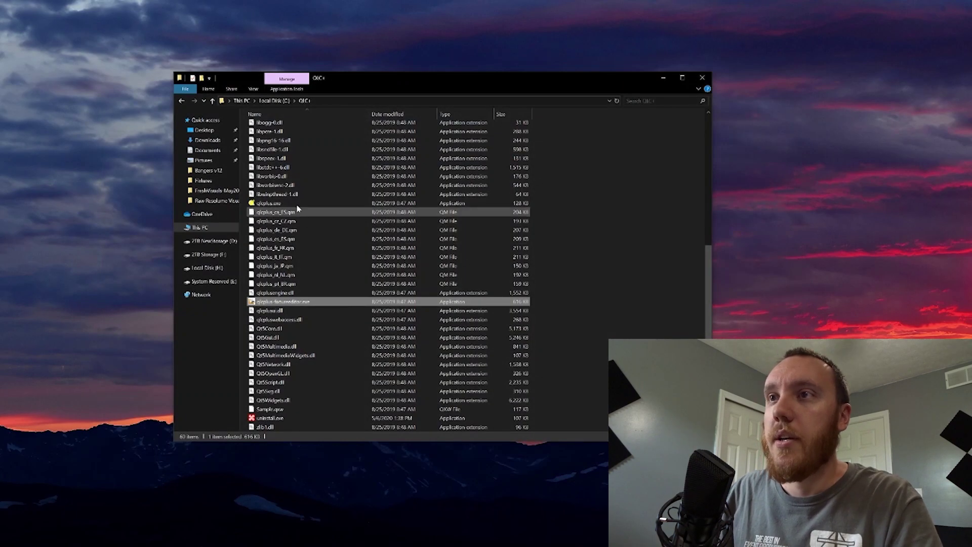
double_click(299, 204)
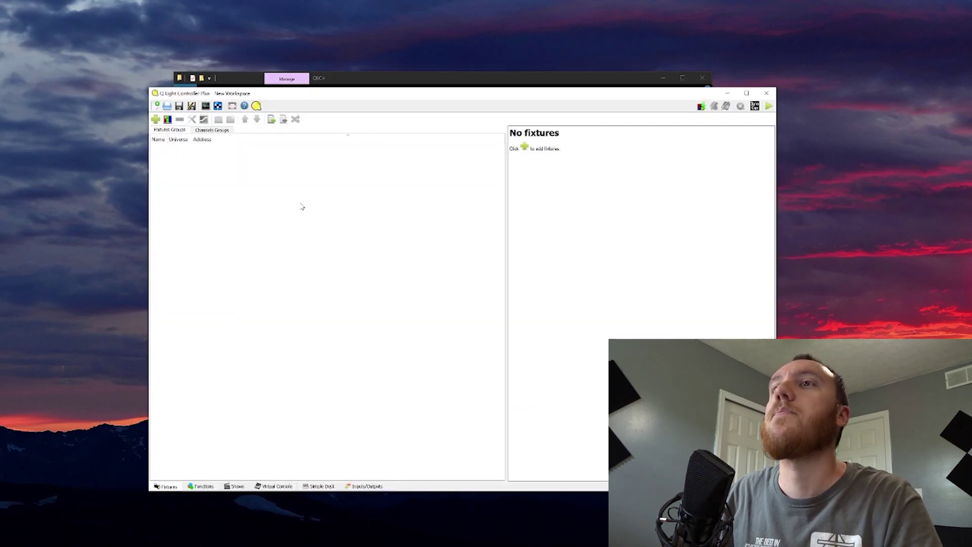
Start adding a fixture and choose the RGB Flat Par model from the Prolight manufacturer
left_click(155, 119)
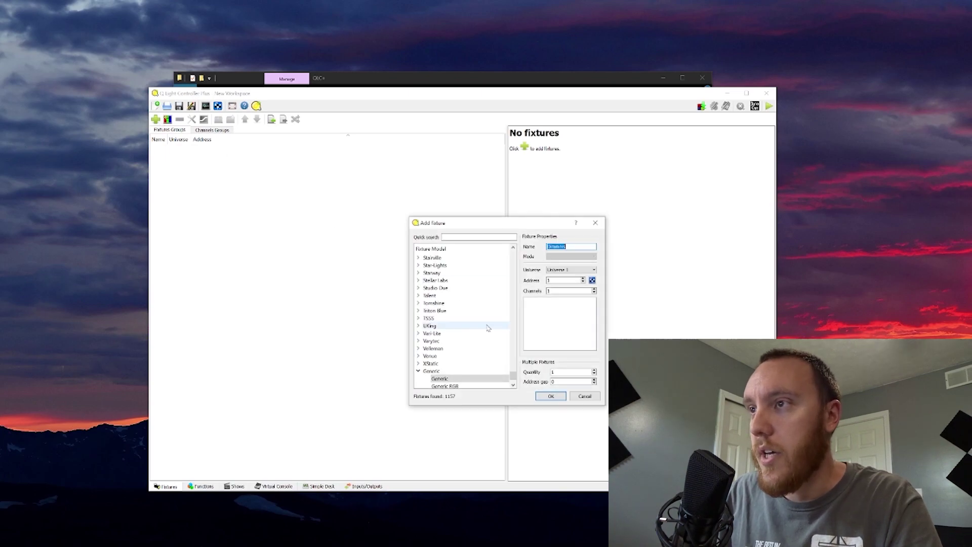
scroll(488, 328, "up", 10)
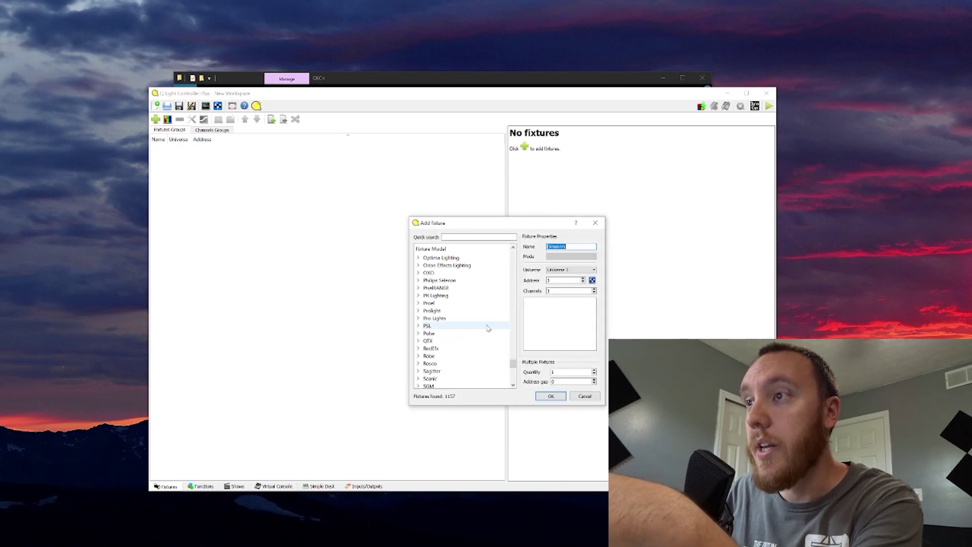
left_click(469, 311)
left_click(418, 310)
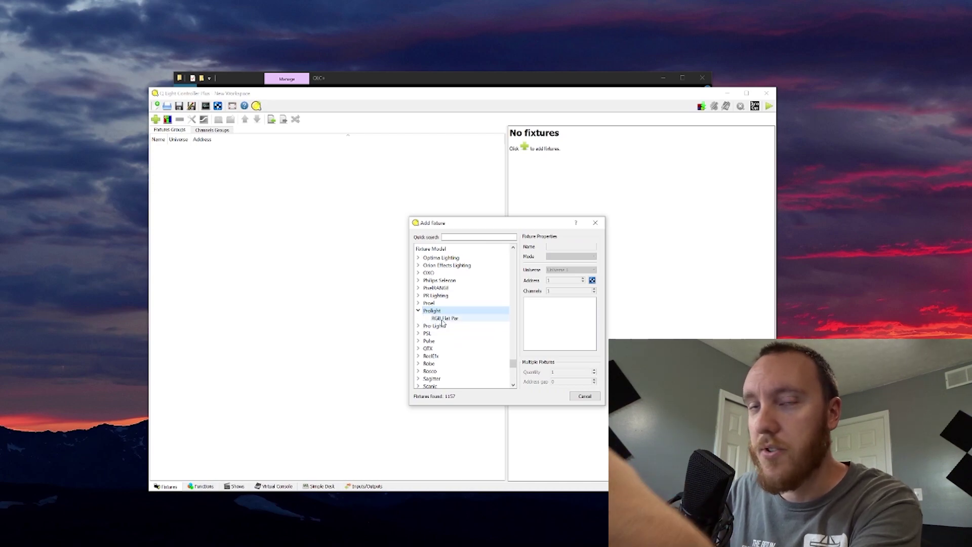
left_click(443, 319)
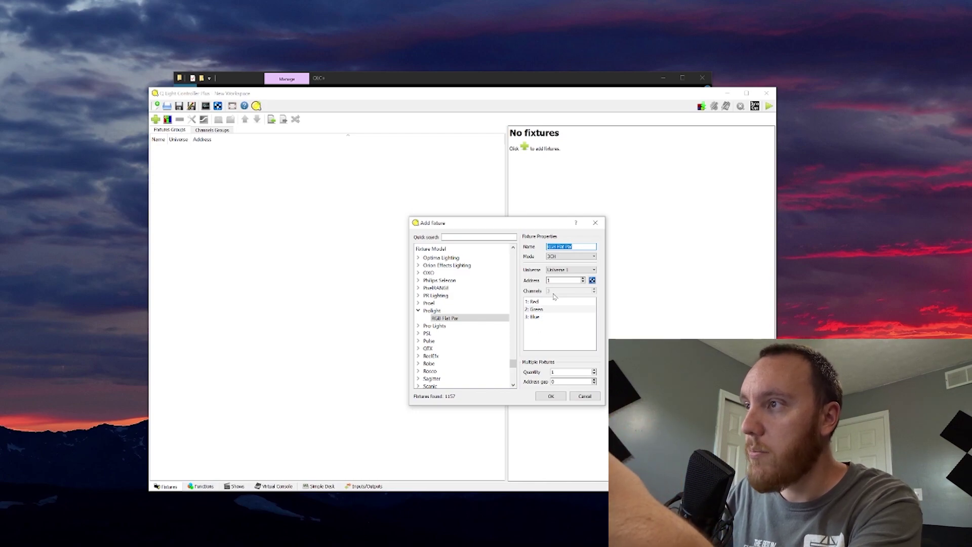
Add two of the fixtures in 6CH mode on Universe 1 and show the details of the first one
left_click(559, 257)
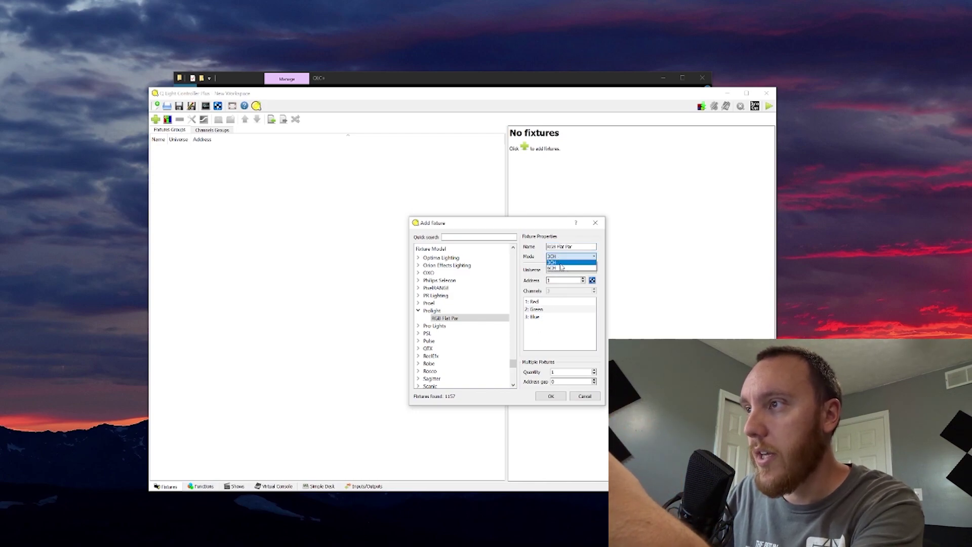
left_click(557, 267)
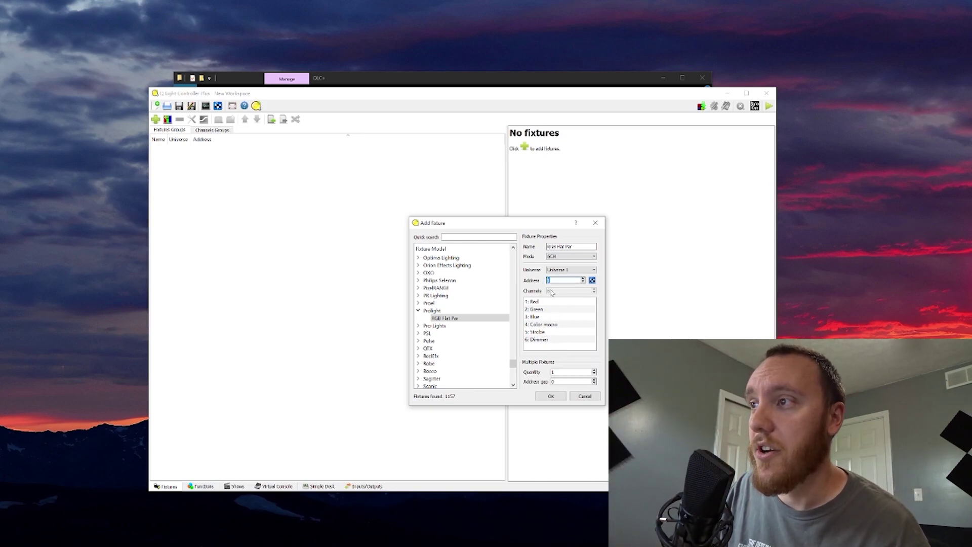
left_click(557, 270)
left_click(557, 273)
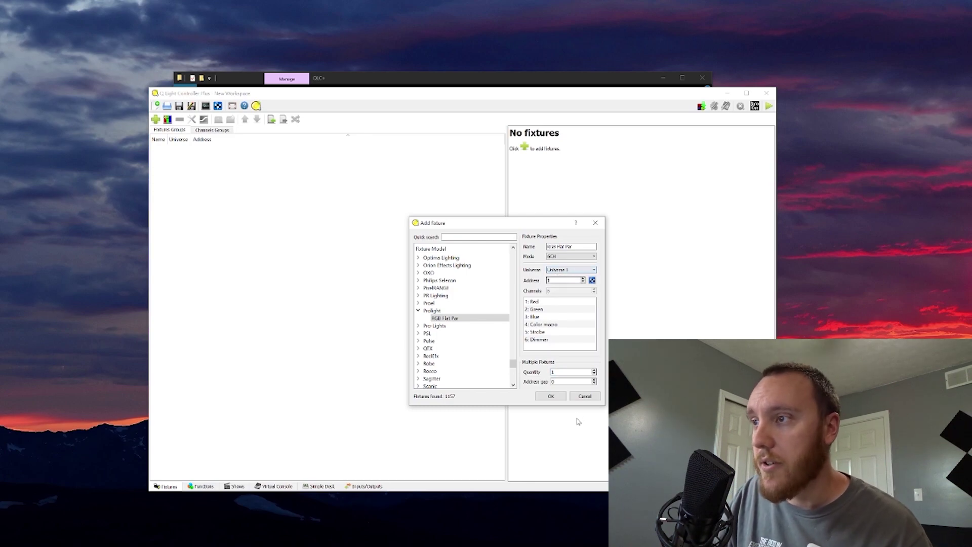
left_click(595, 370)
left_click(551, 396)
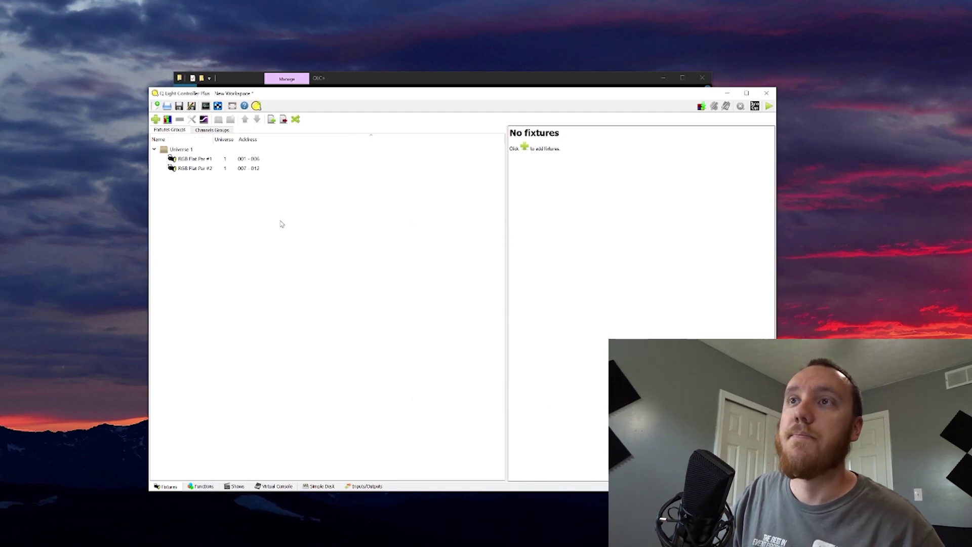
left_click(225, 159)
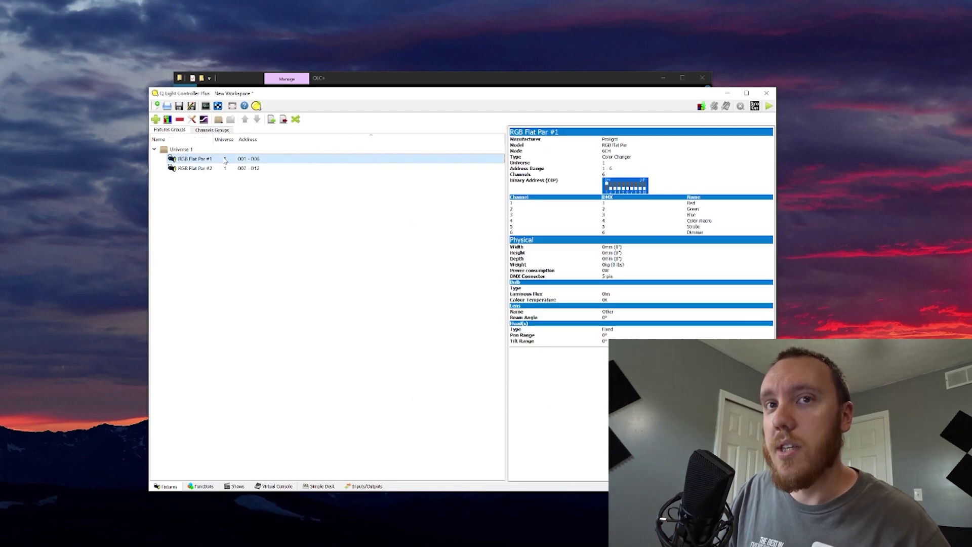